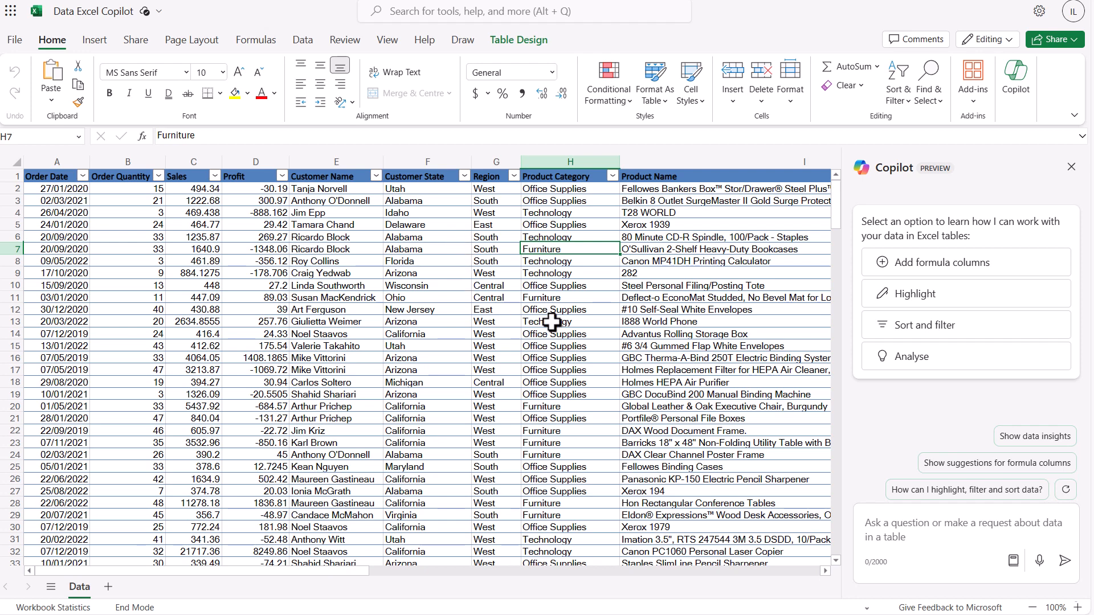
Choose Copilot's Analyse option for the data table and begin a prompt reading "Create a summary table".
click(604, 285)
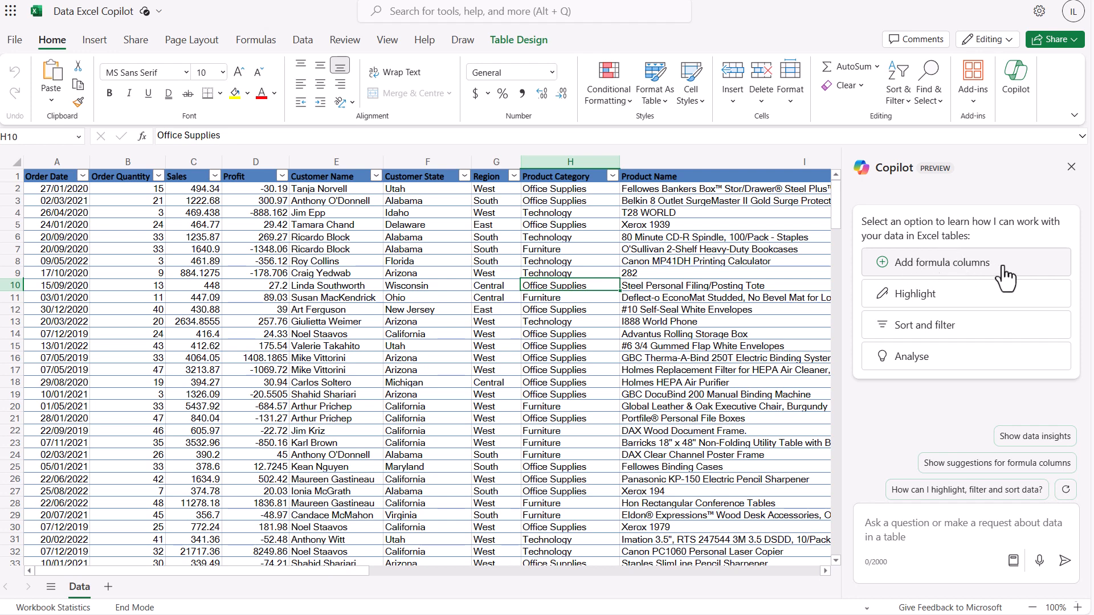
click(967, 362)
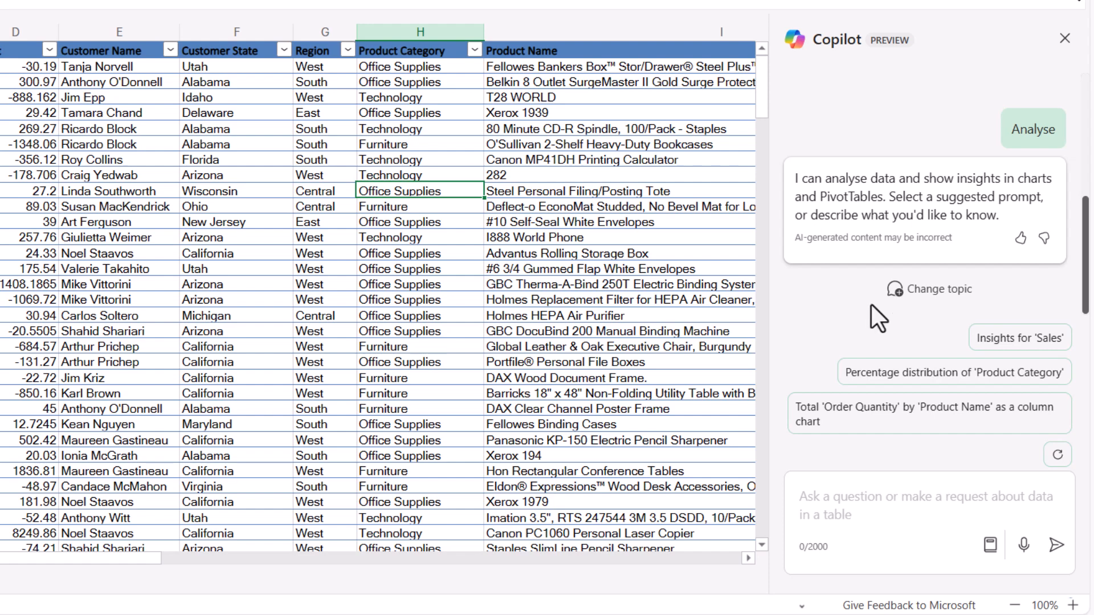
click(834, 495)
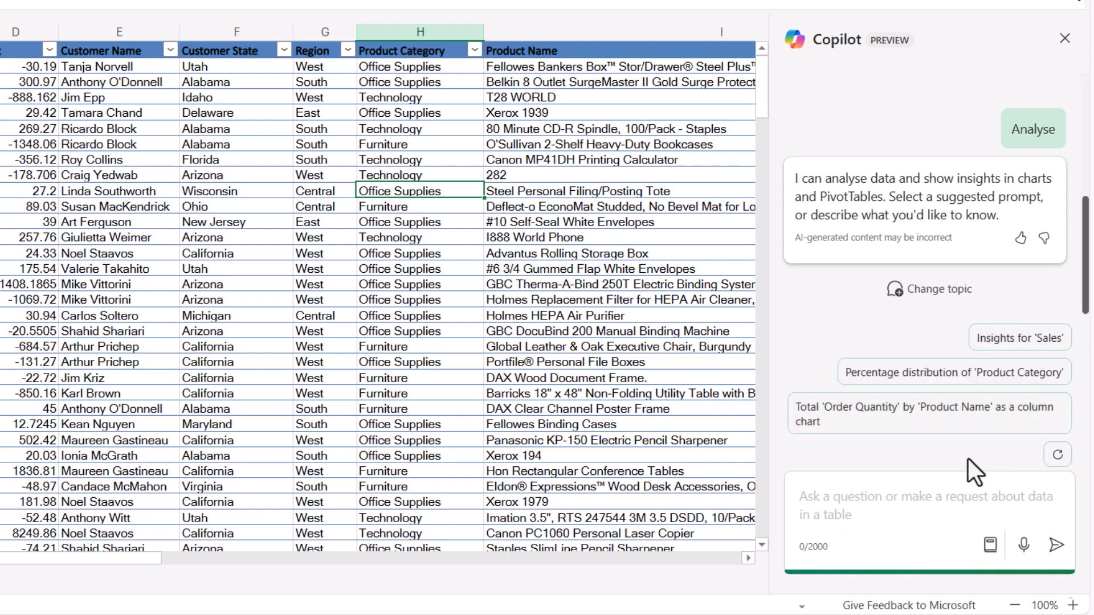
text(Create a)
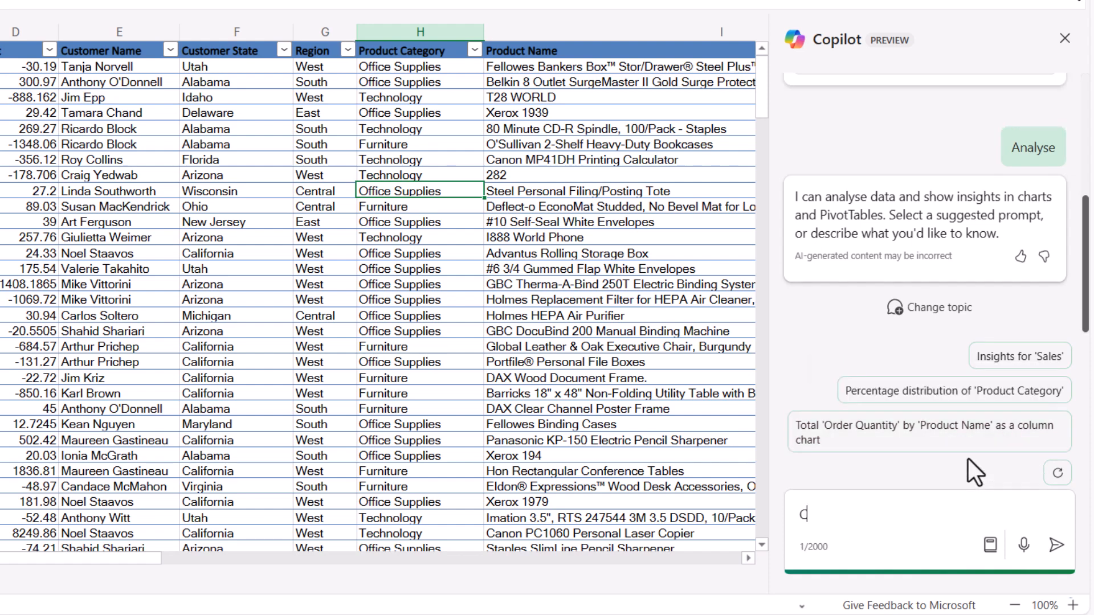
text( summary table)
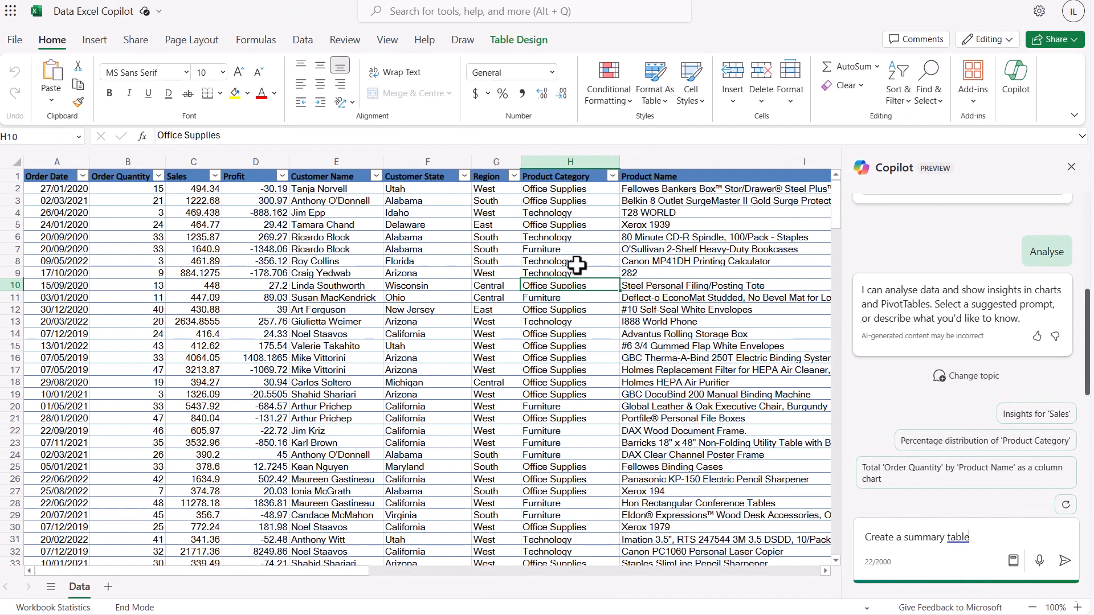
Extend the Copilot prompt with "for each region display total sales and total profit" and submit it.
click(503, 245)
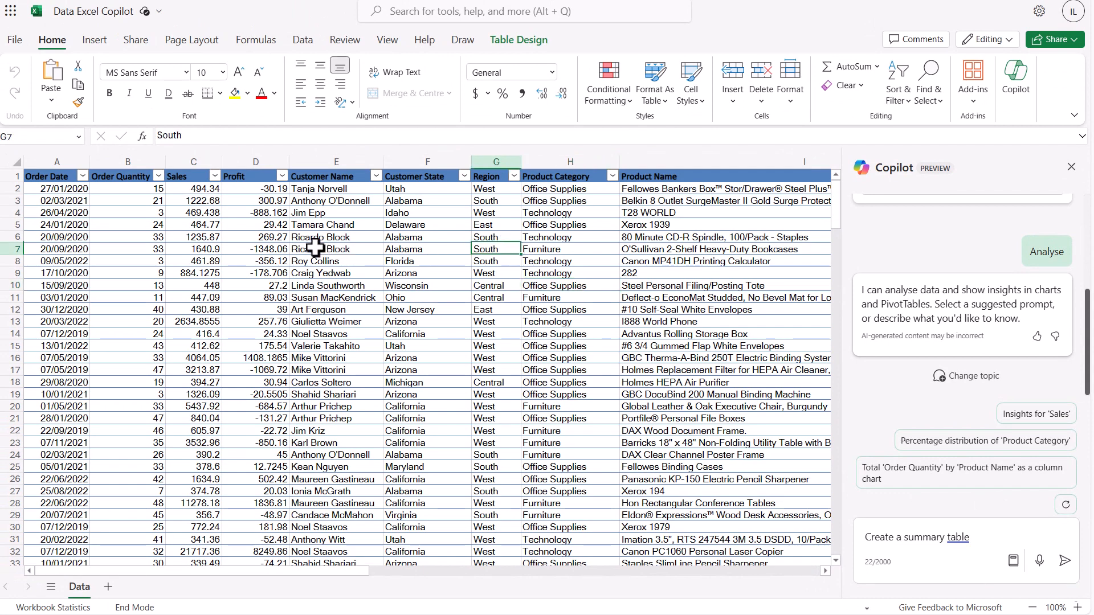
click(263, 239)
click(195, 240)
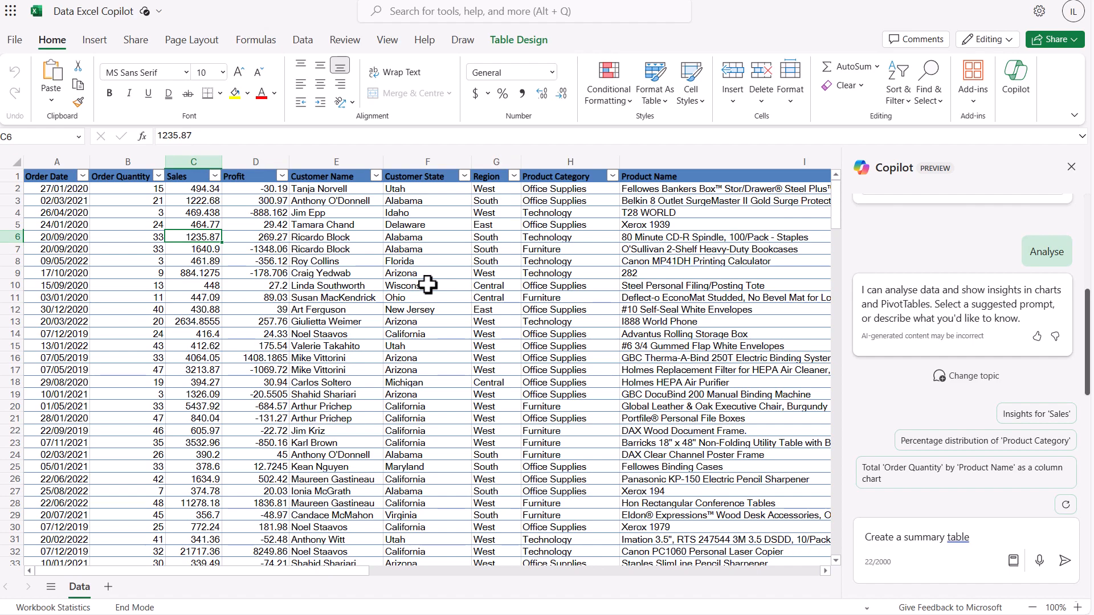
click(1015, 537)
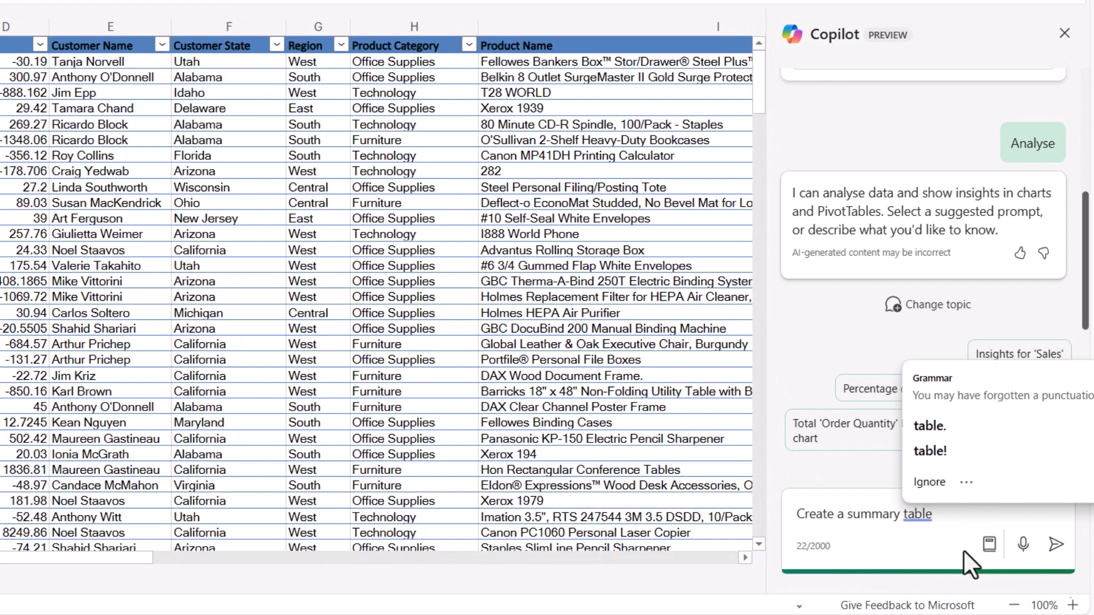
text(for eac)
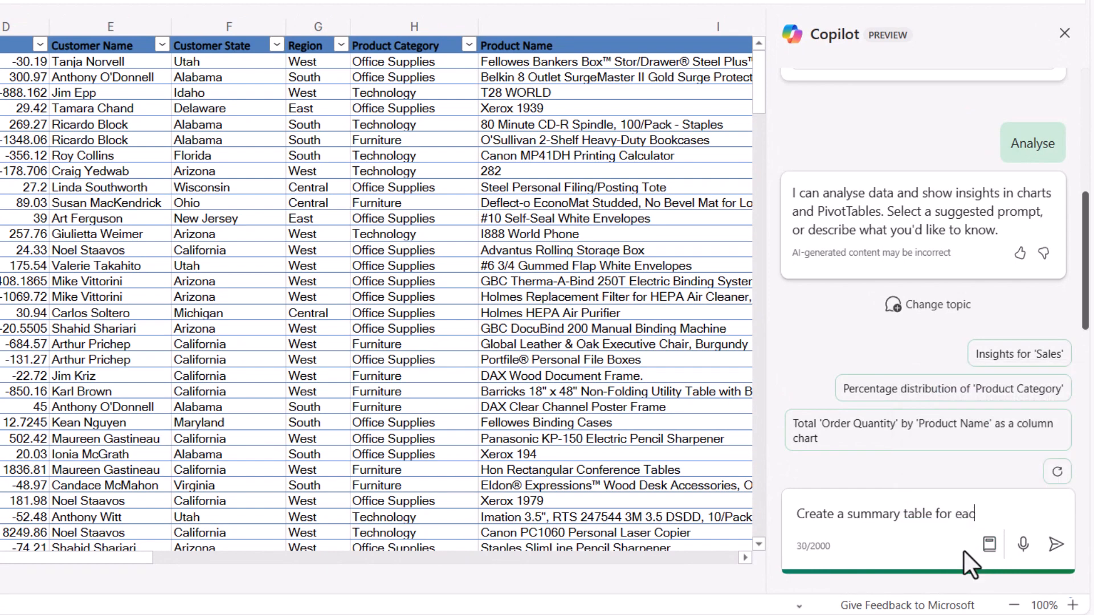
text(h region display )
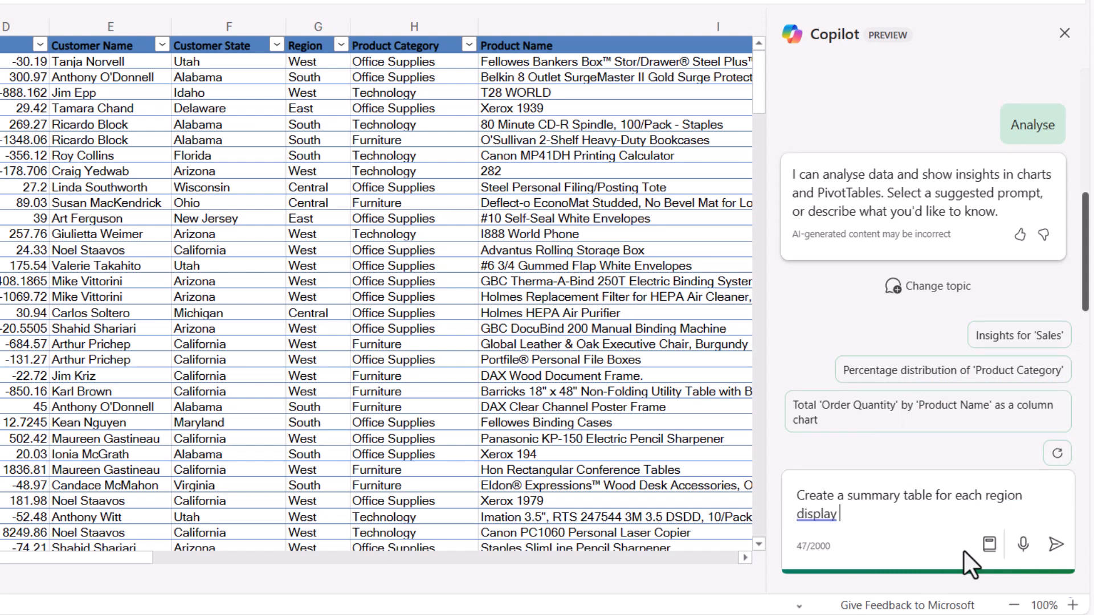
text(total sales and )
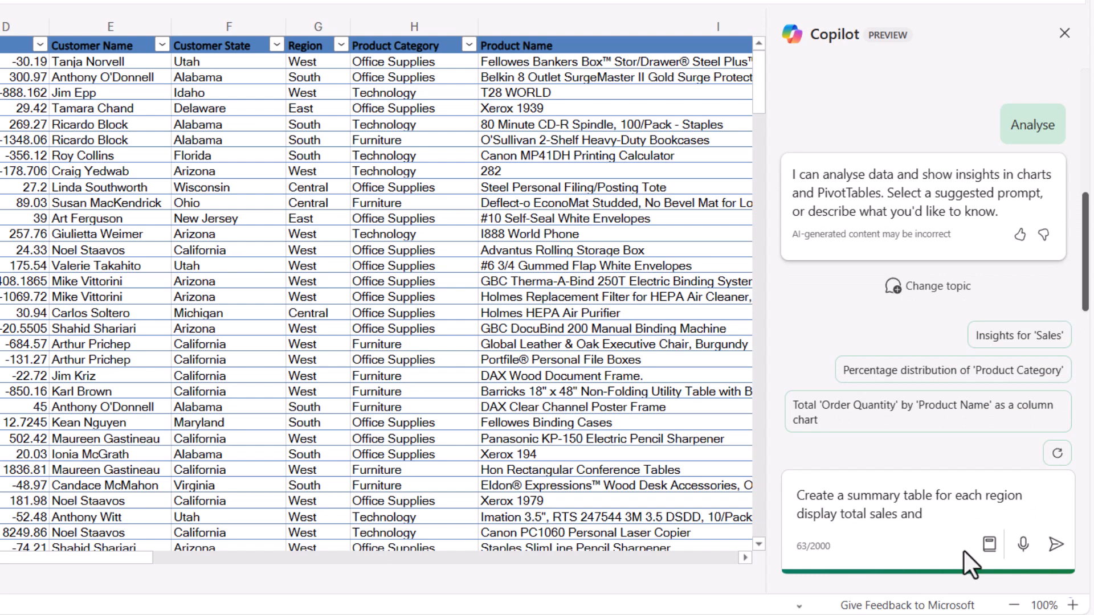
text(total profit)
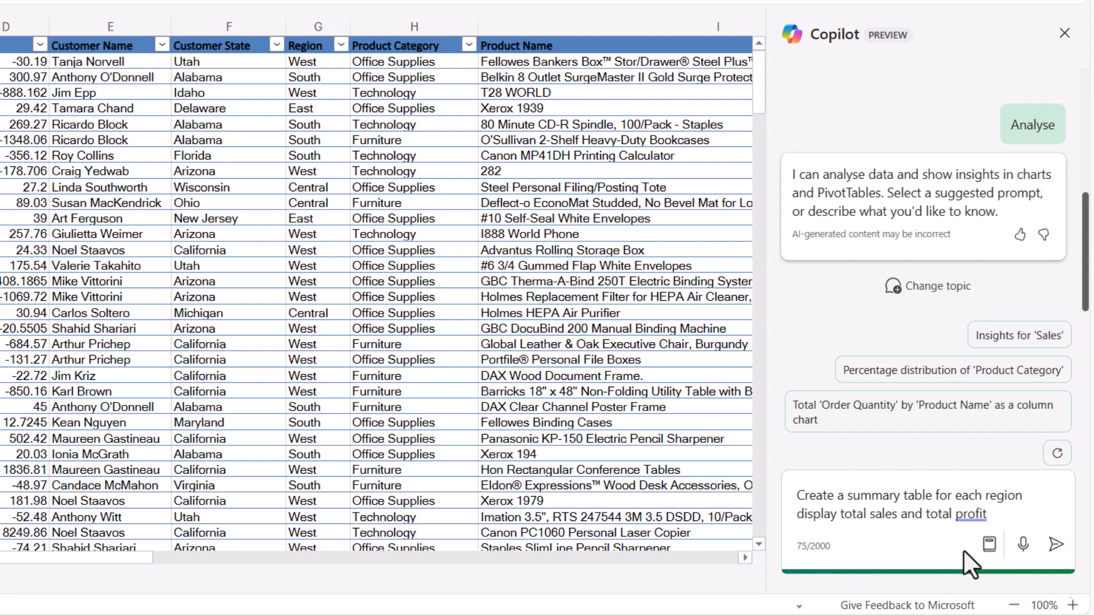
click(1055, 544)
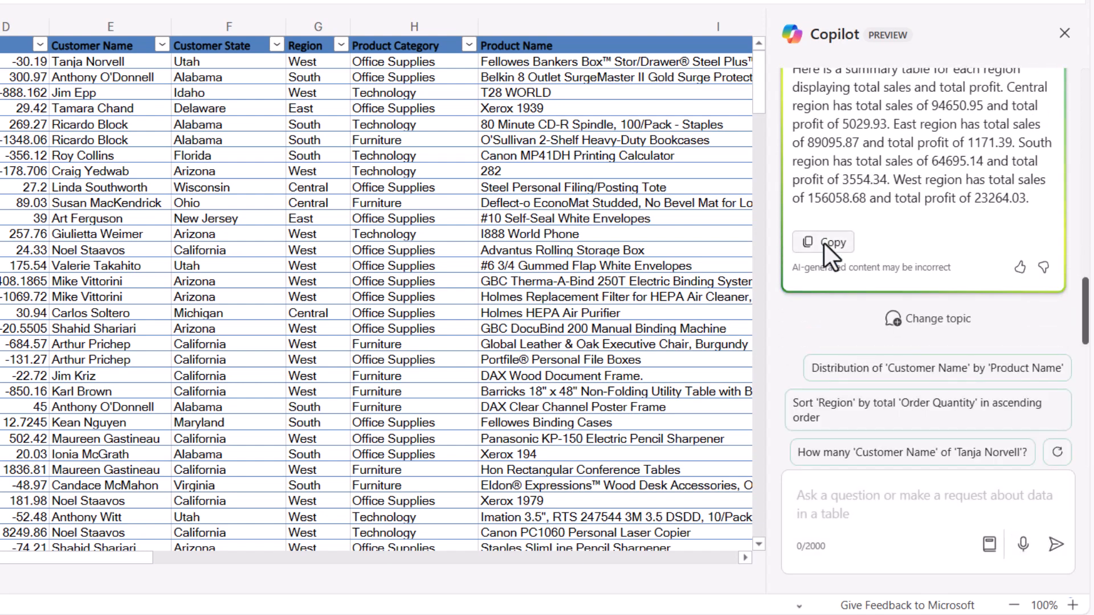
Review Copilot's regional summary, add the Sales and Profit by Region table to a new sheet, and select a cell inside it.
scroll(818, 240, up, 5)
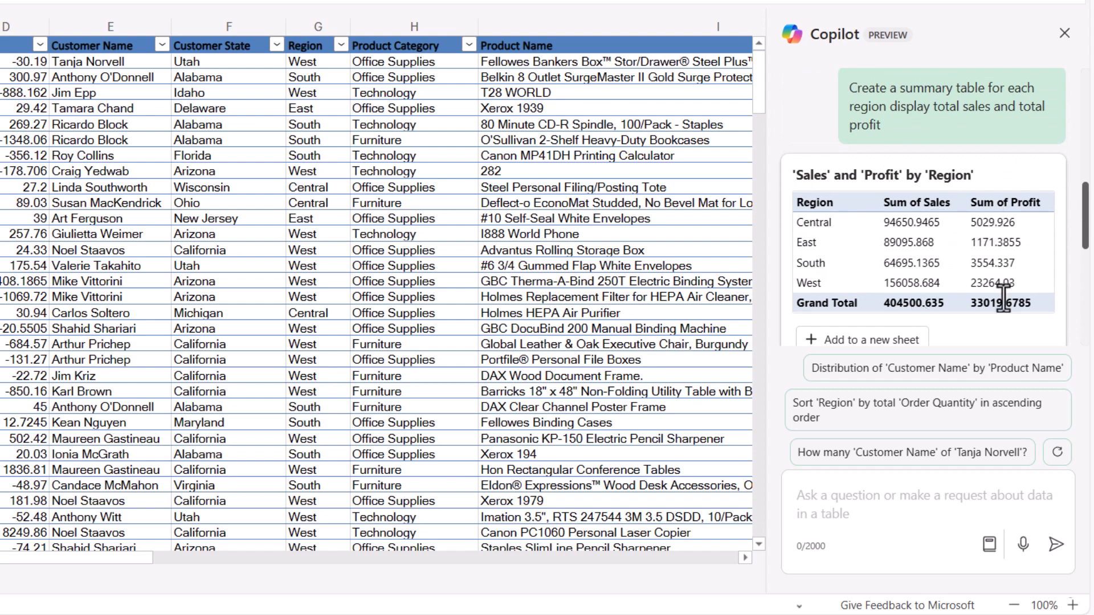
scroll(966, 313, down, 5)
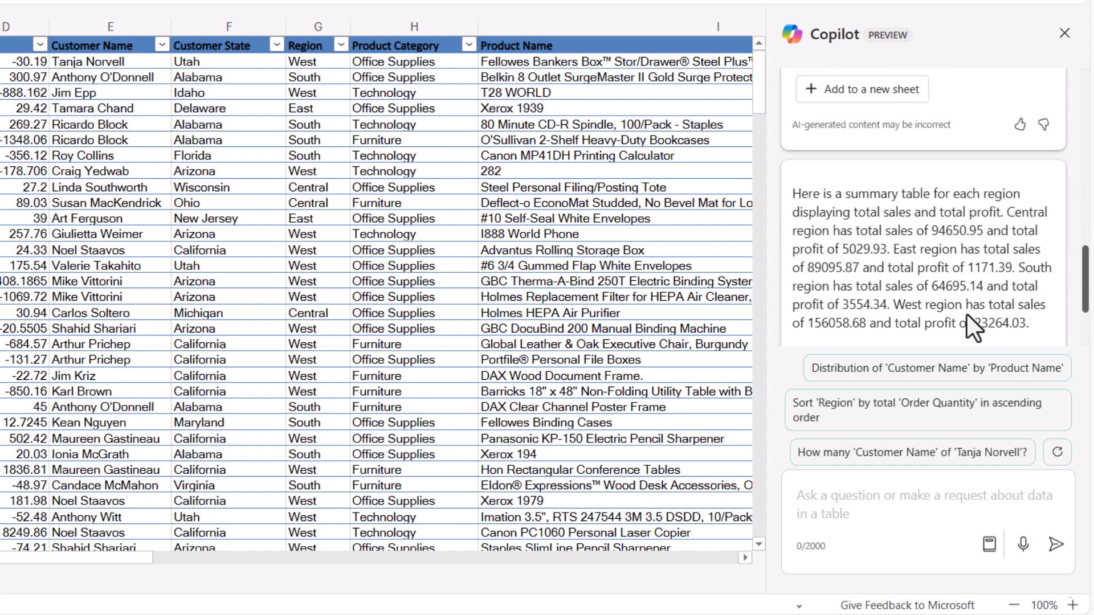
scroll(937, 267, down, 2)
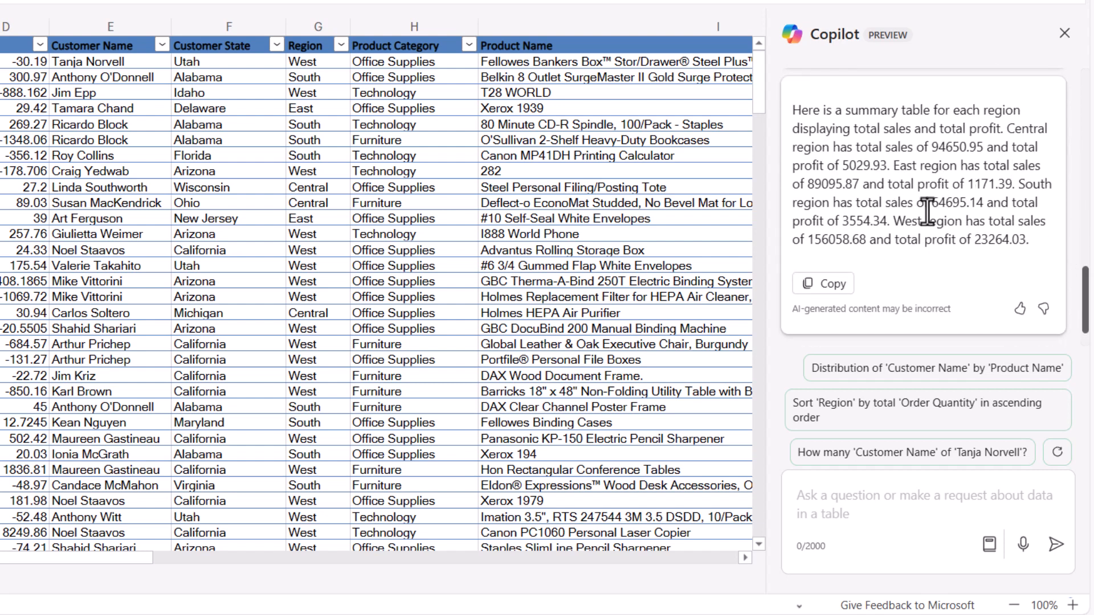
scroll(927, 212, up, 4)
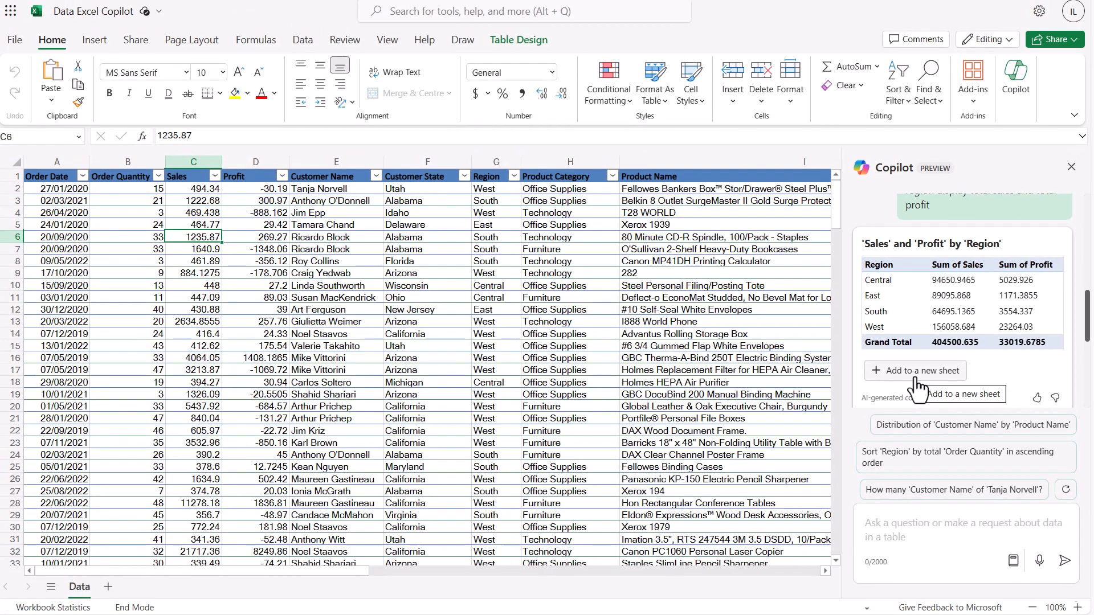
click(915, 376)
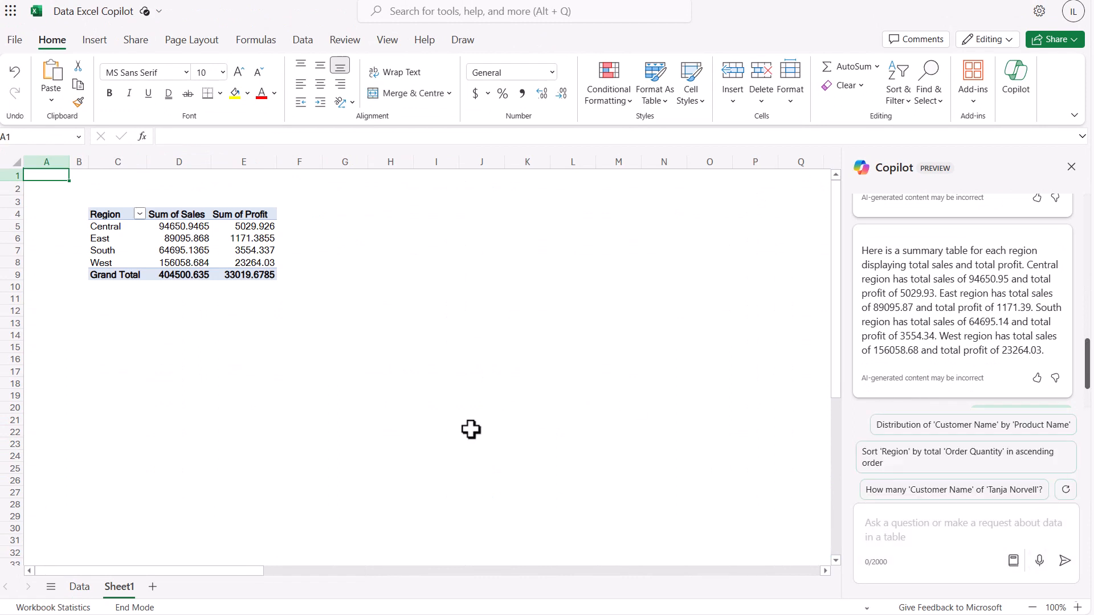
click(205, 239)
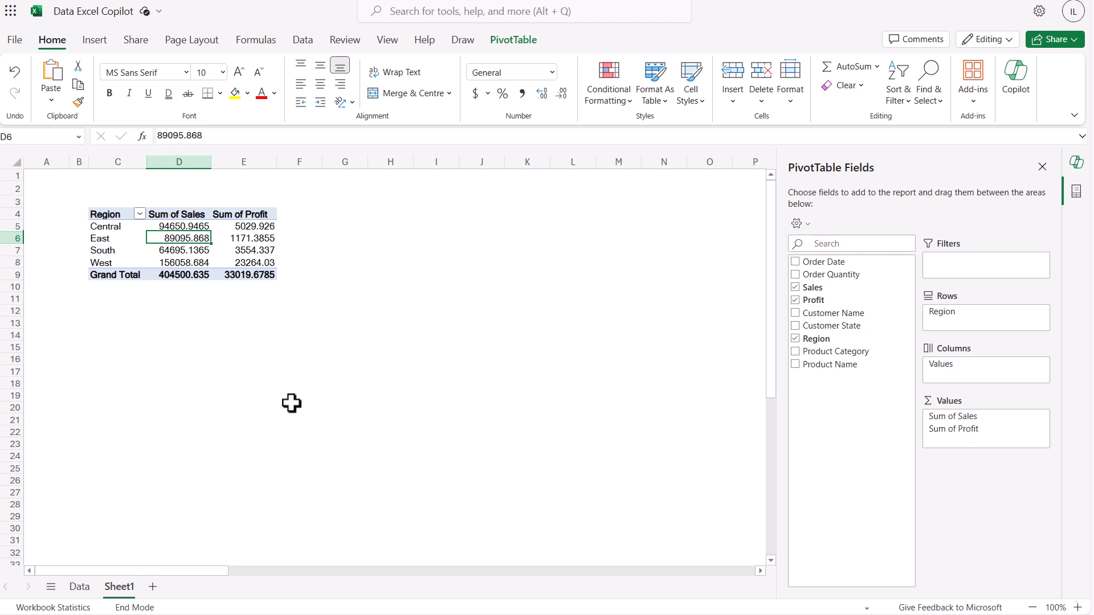
Return to the Data sheet and review the Copilot conversation along with the Region and Sales columns.
click(77, 587)
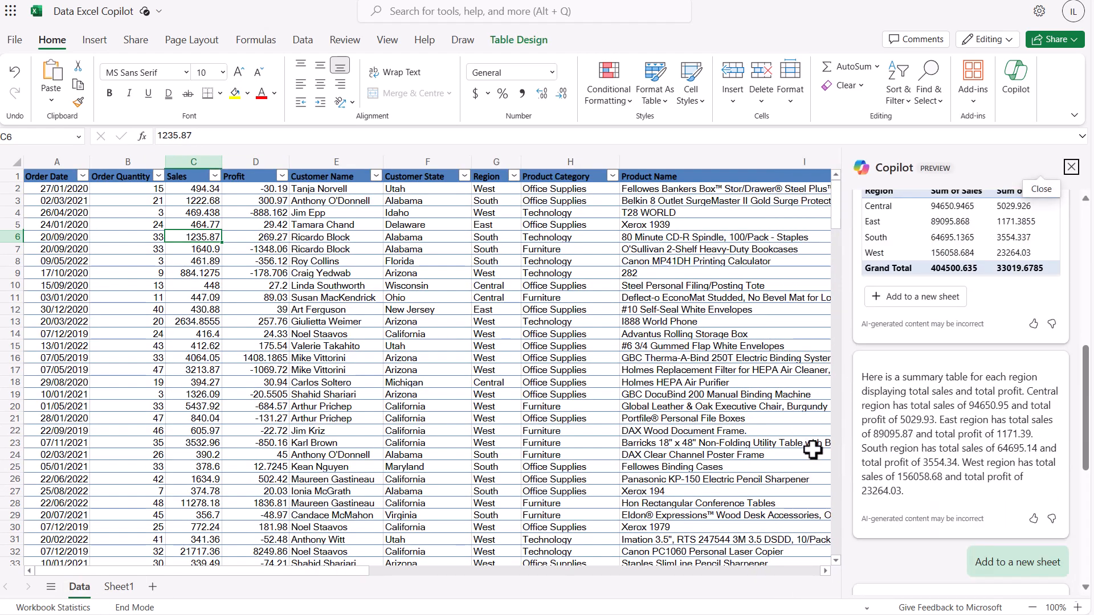
scroll(918, 420, up, 5)
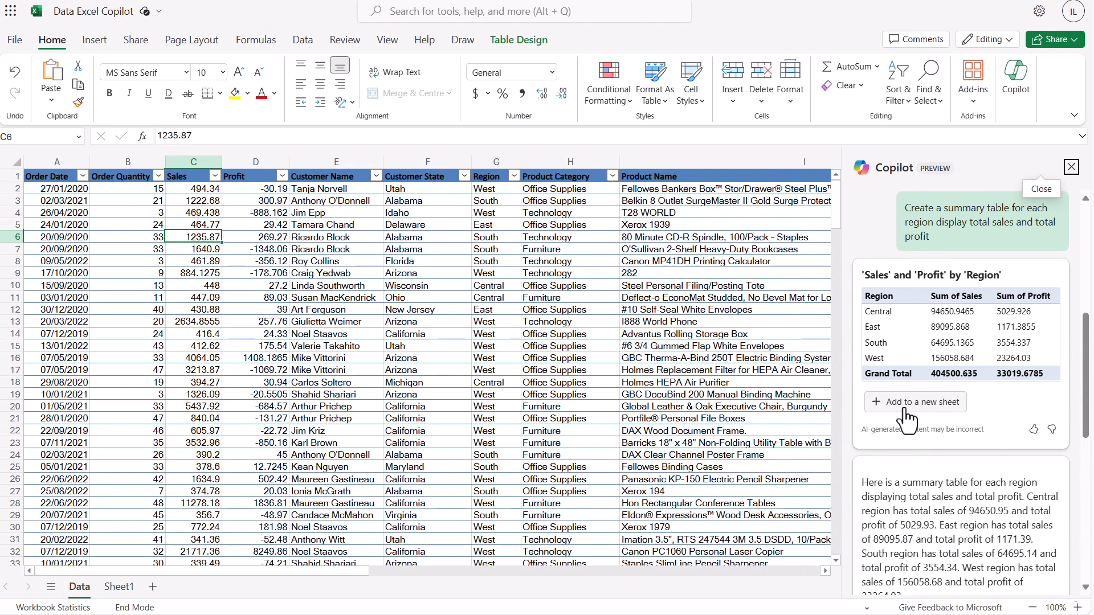
click(907, 407)
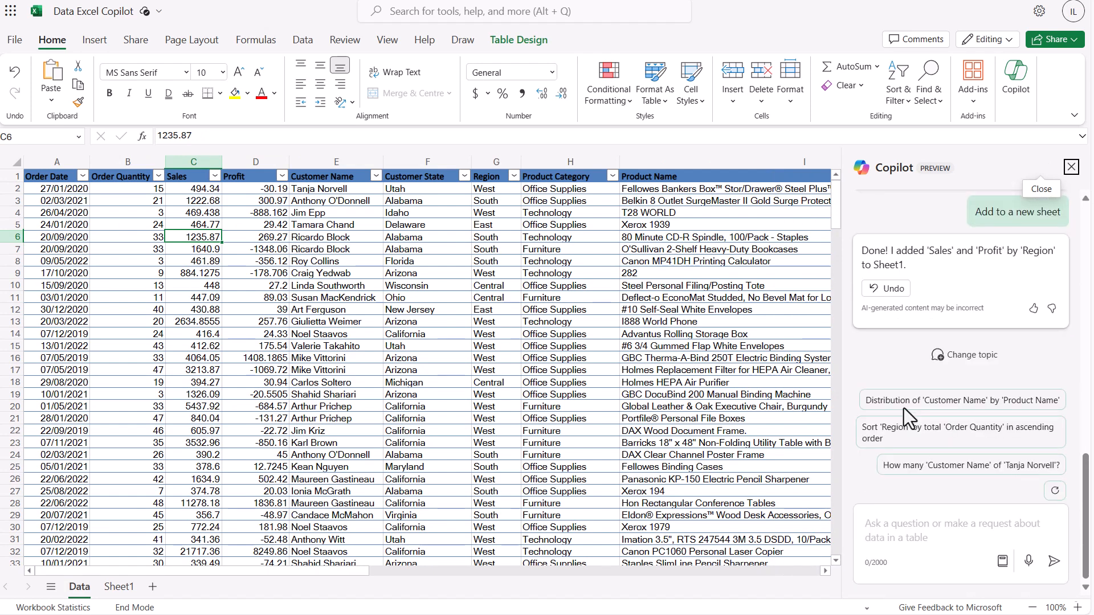
click(919, 514)
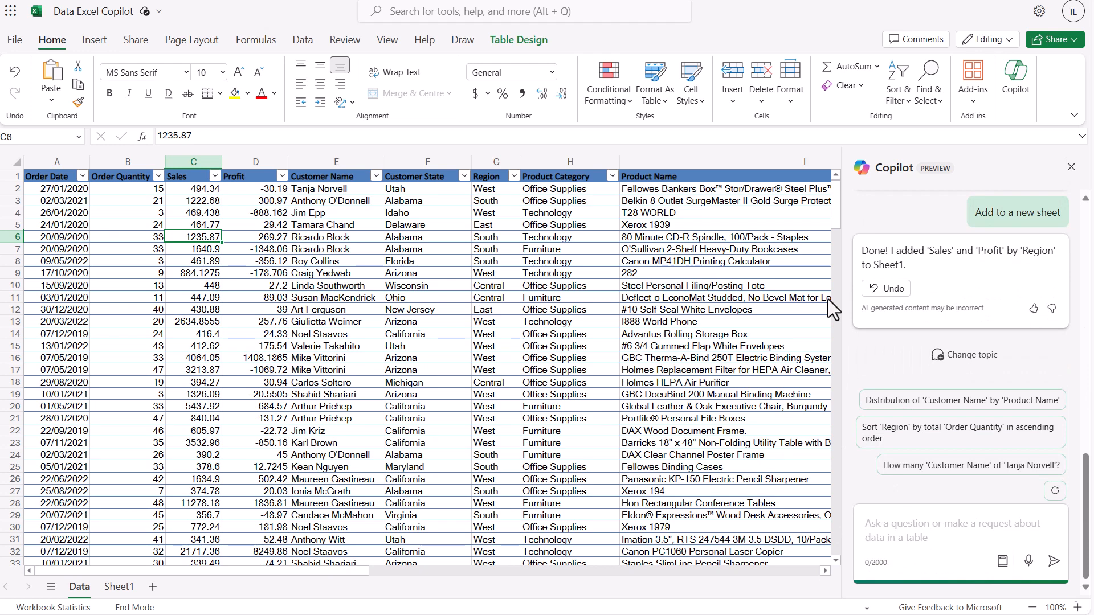
click(496, 259)
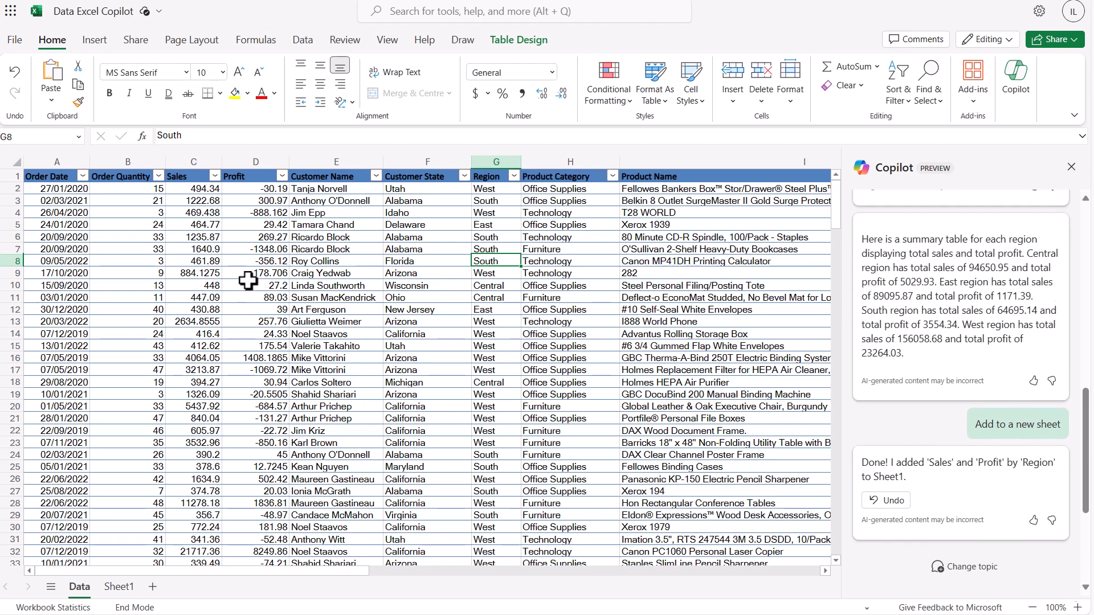
click(205, 270)
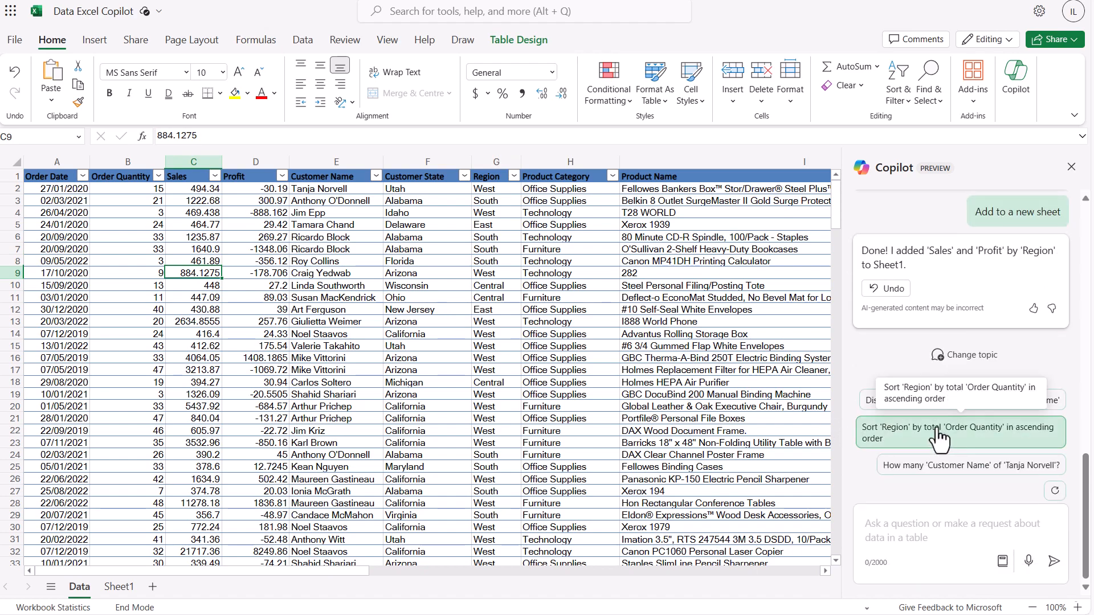
Start a new Copilot prompt reading "Create a summary table for each region".
click(910, 517)
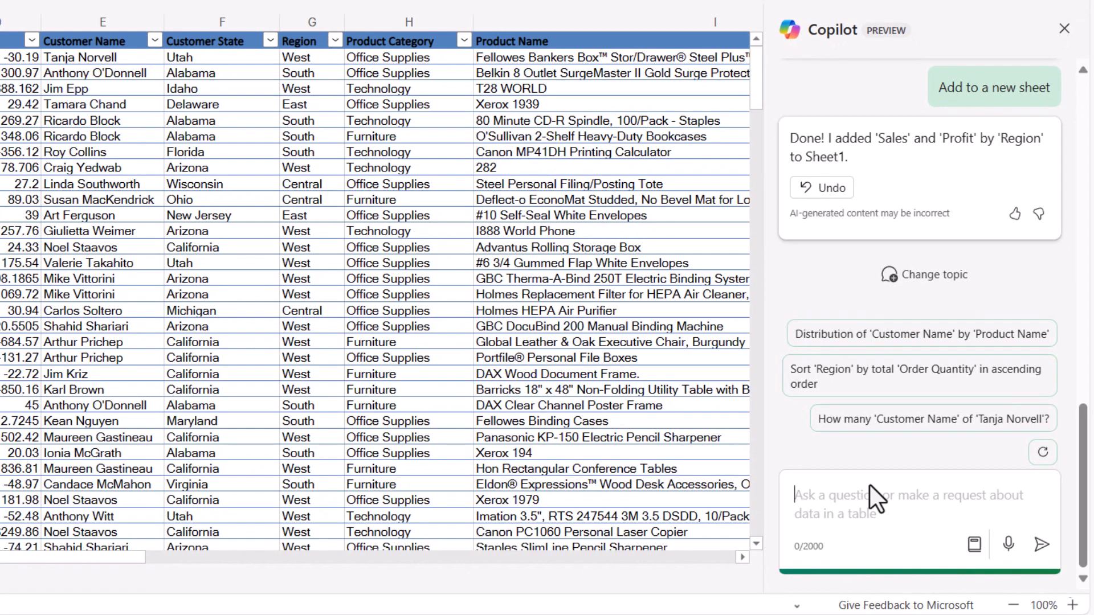
text(Create a s)
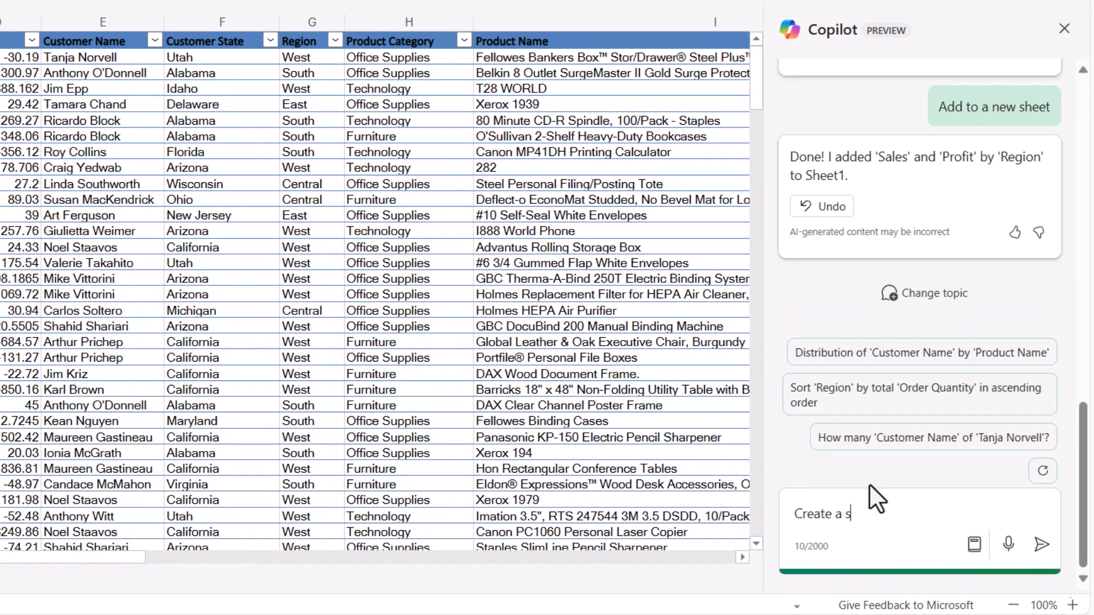
text(ummary table displayi)
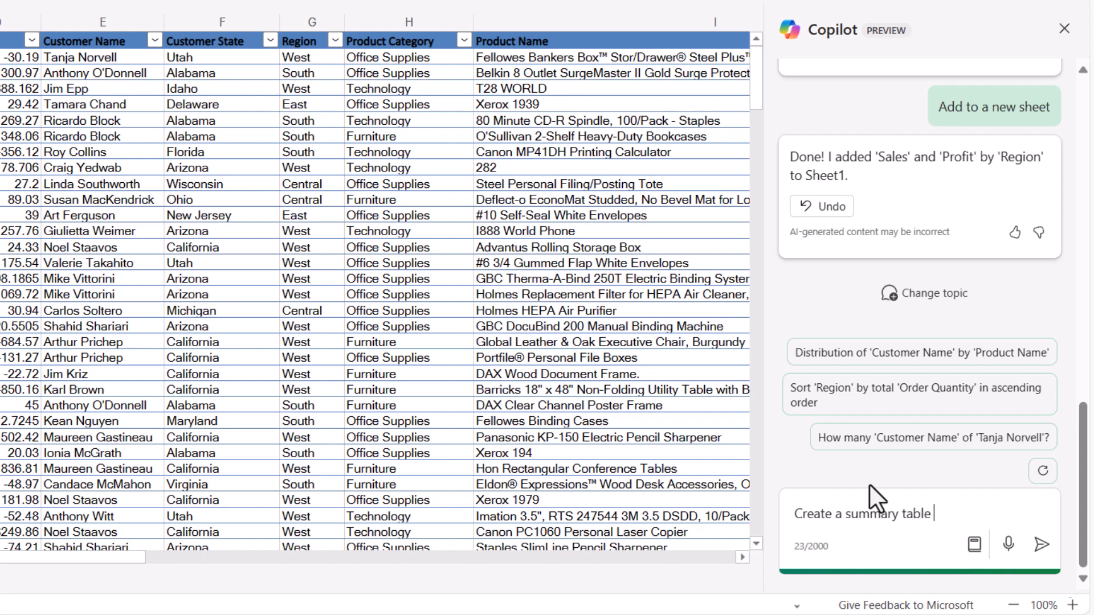
key(BackSpace)
key(BackSpace)
key(BackSpace)
key(BackSpace)
key(BackSpace)
key(BackSpace)
key(BackSpace)
key(BackSpace)
text(for each region)
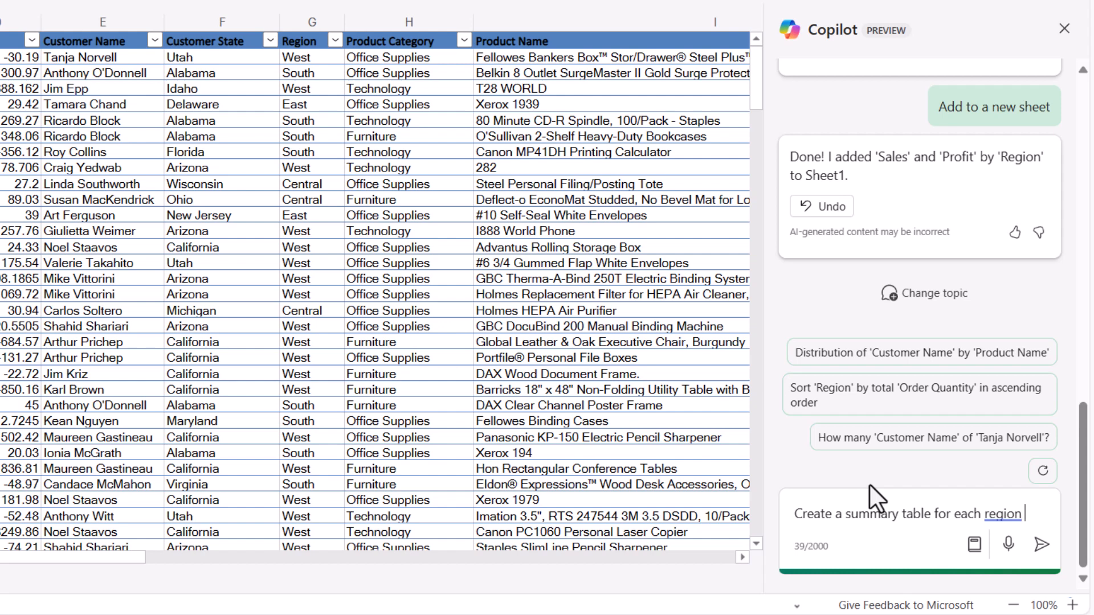
Complete the prompt with "displaying total sales, average sale and highest sale", submit it, and view the generated Sales by Region table.
text( displaying)
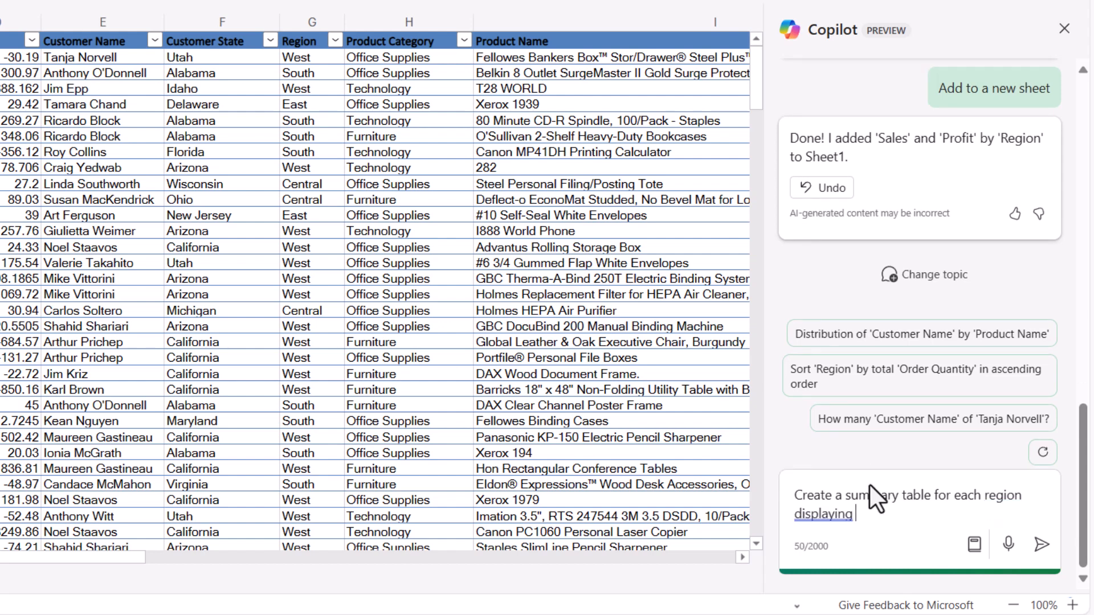
text( total sales, av)
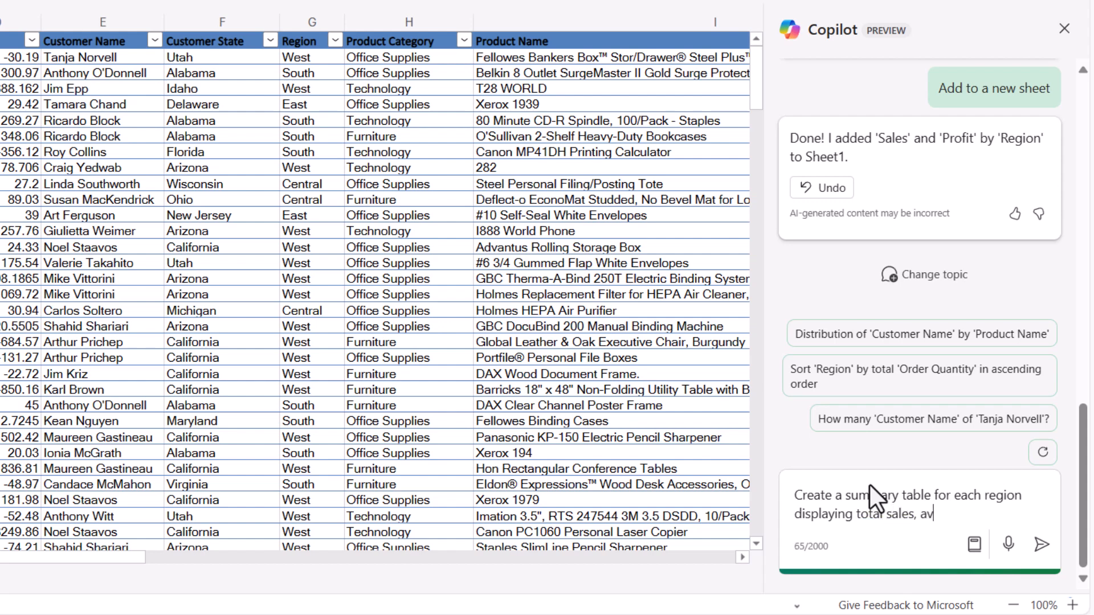
text(erage sale and highes)
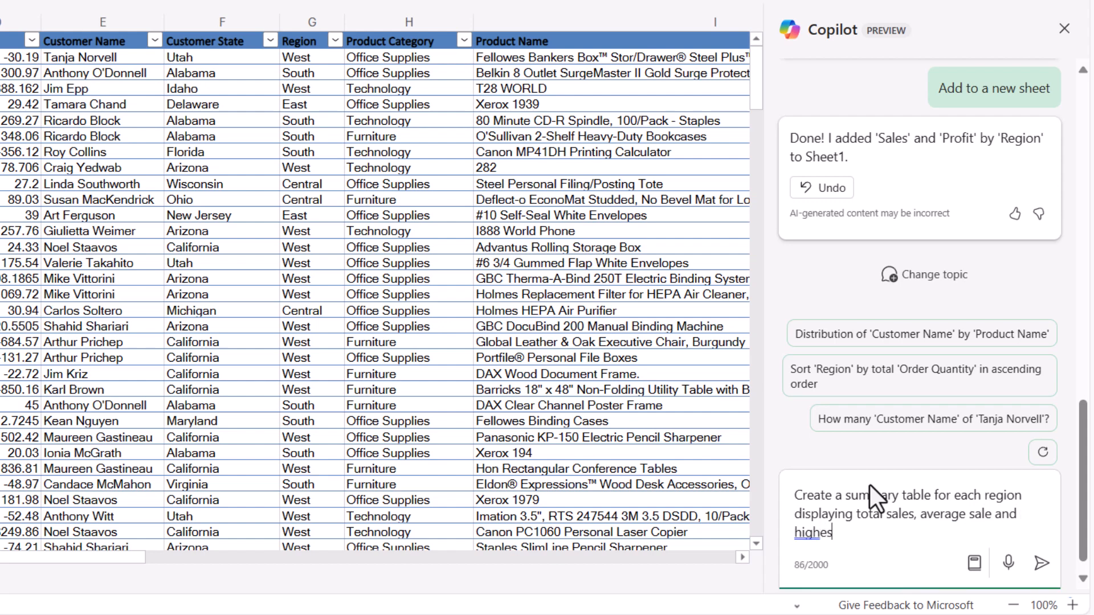
text(t sale)
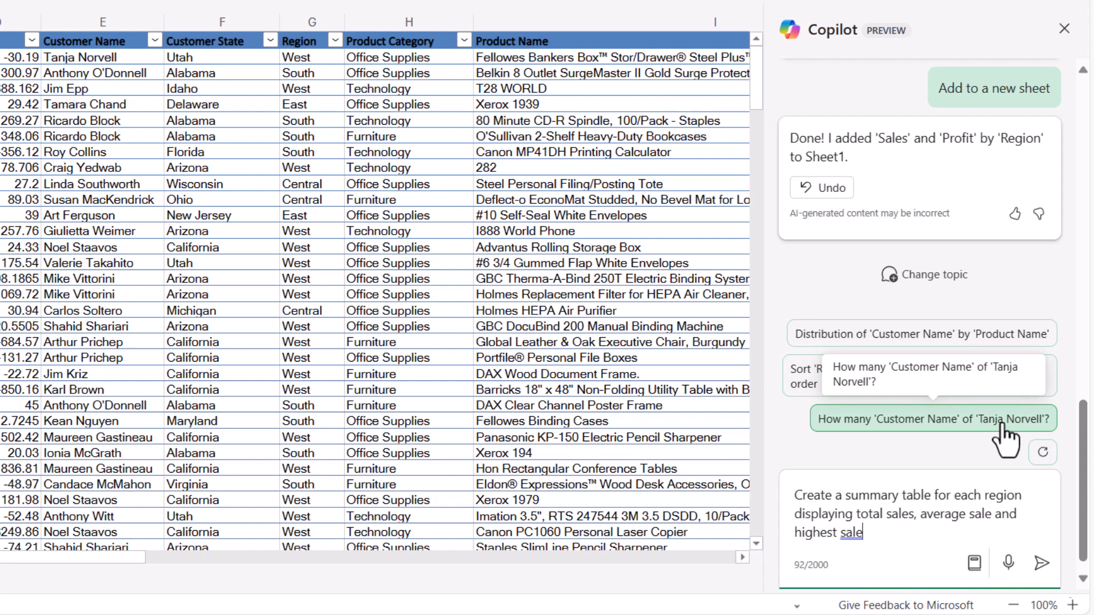
click(1041, 562)
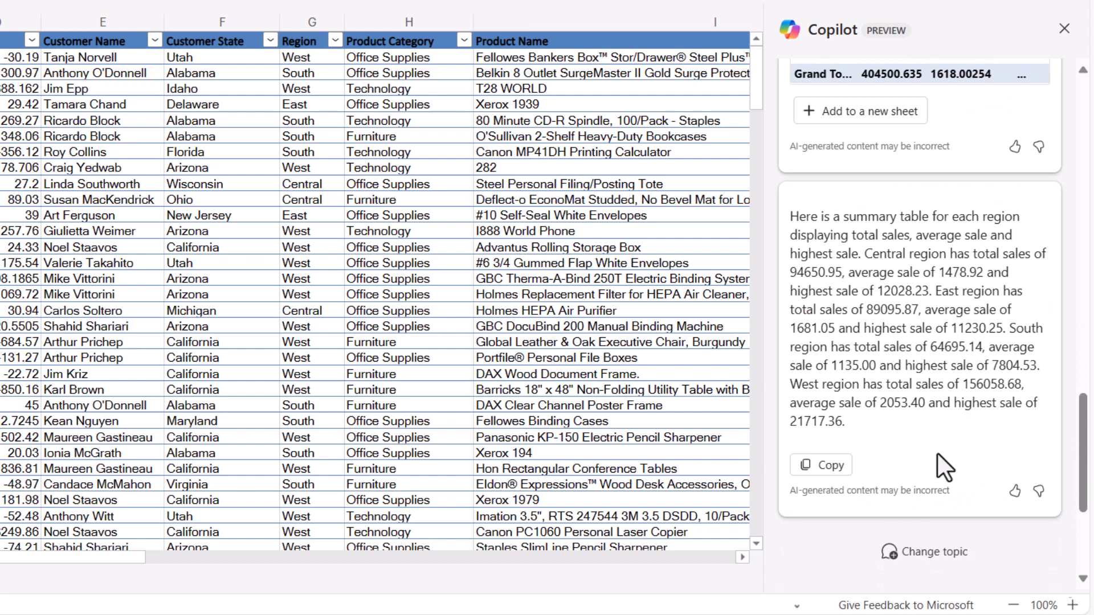
scroll(938, 453, up, 3)
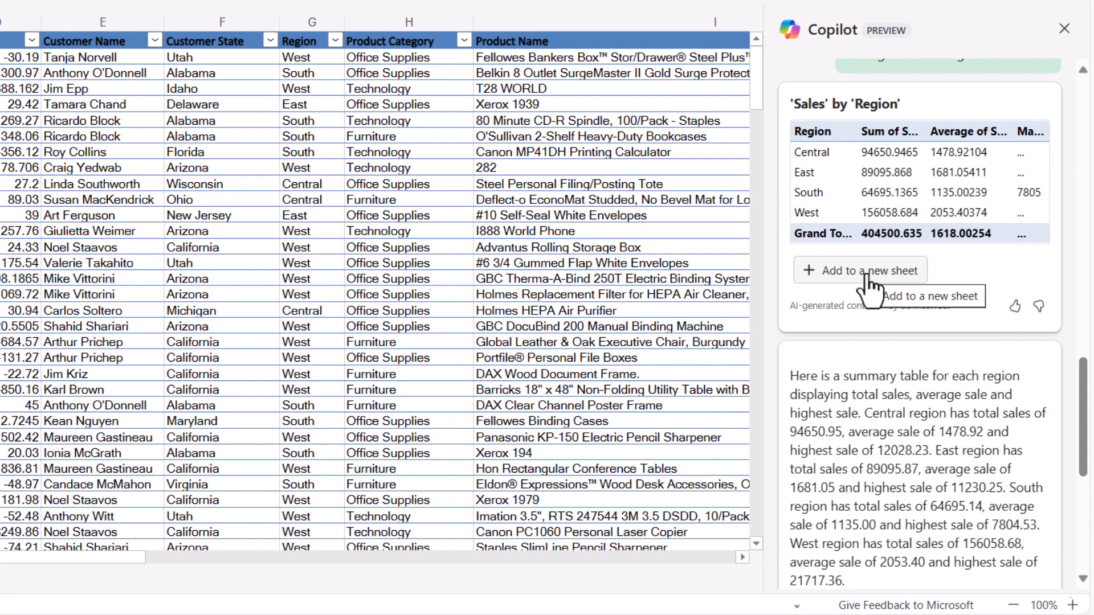
Ask Copilot to "create a column graph for total sales for each region for Product Category Technology".
scroll(894, 296, down, 7)
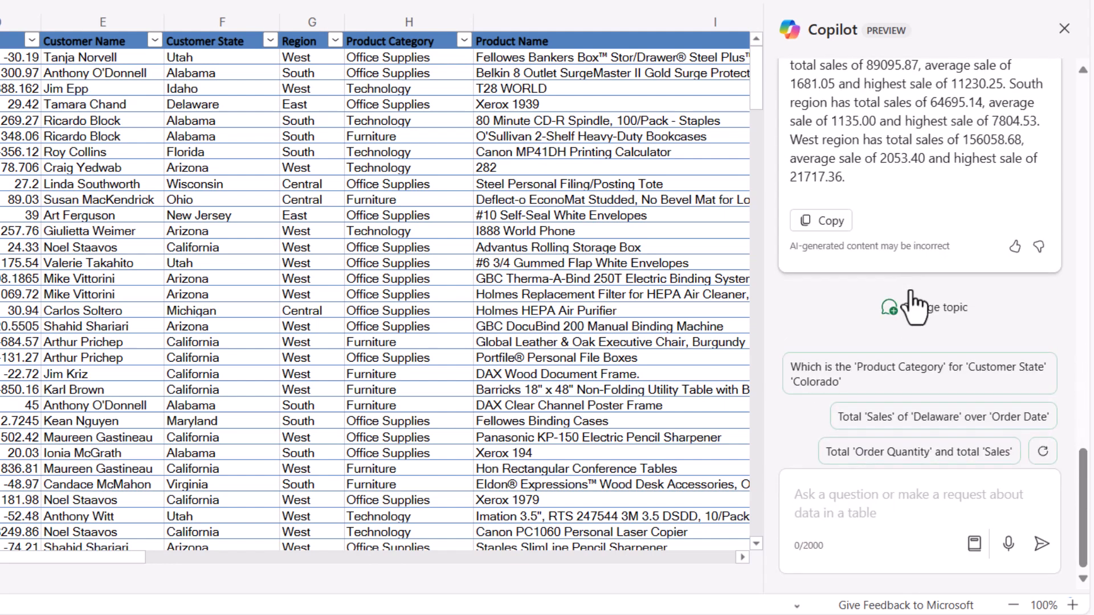
click(871, 485)
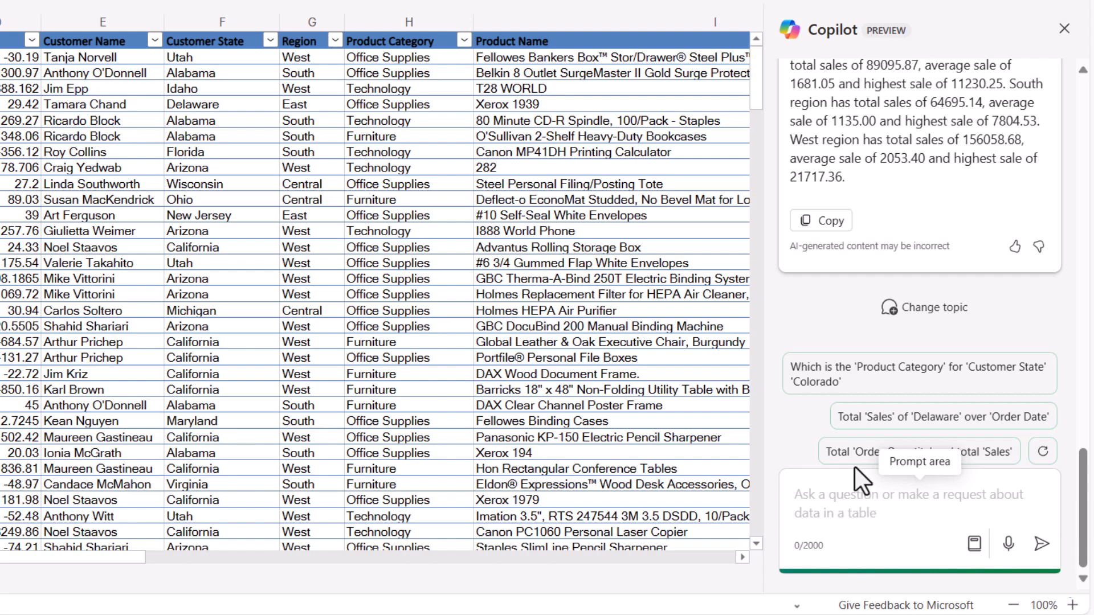
text(creat)
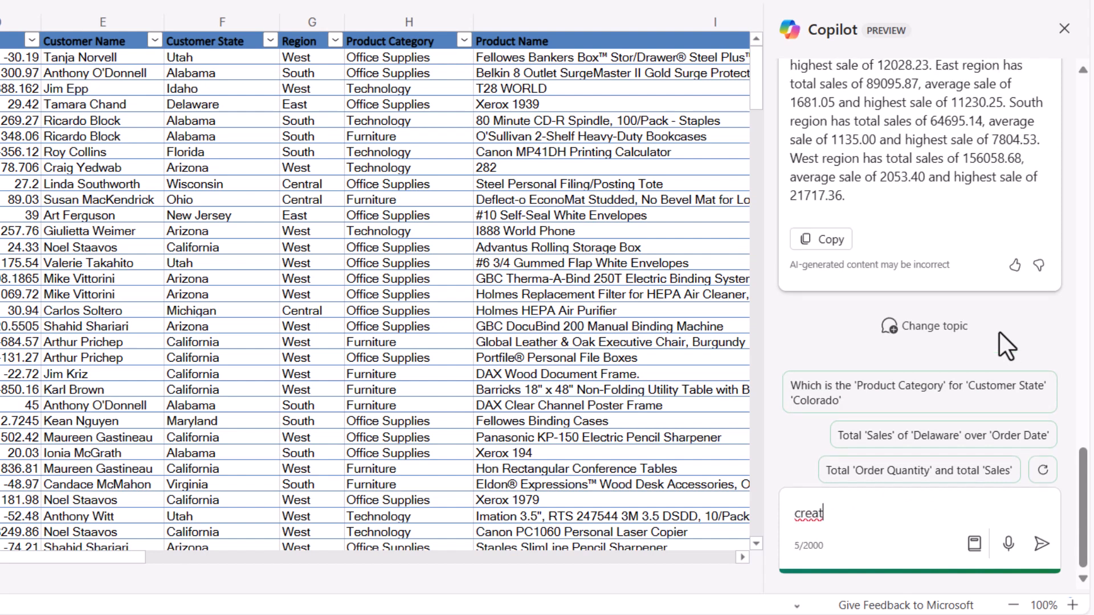
text(e a column gr)
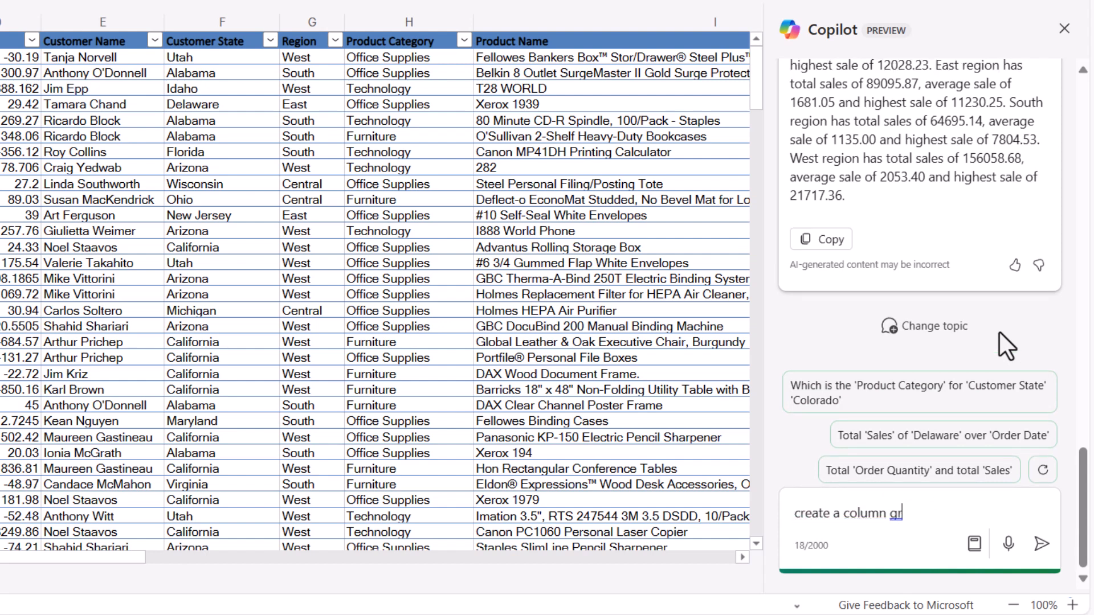
text(aph for total s)
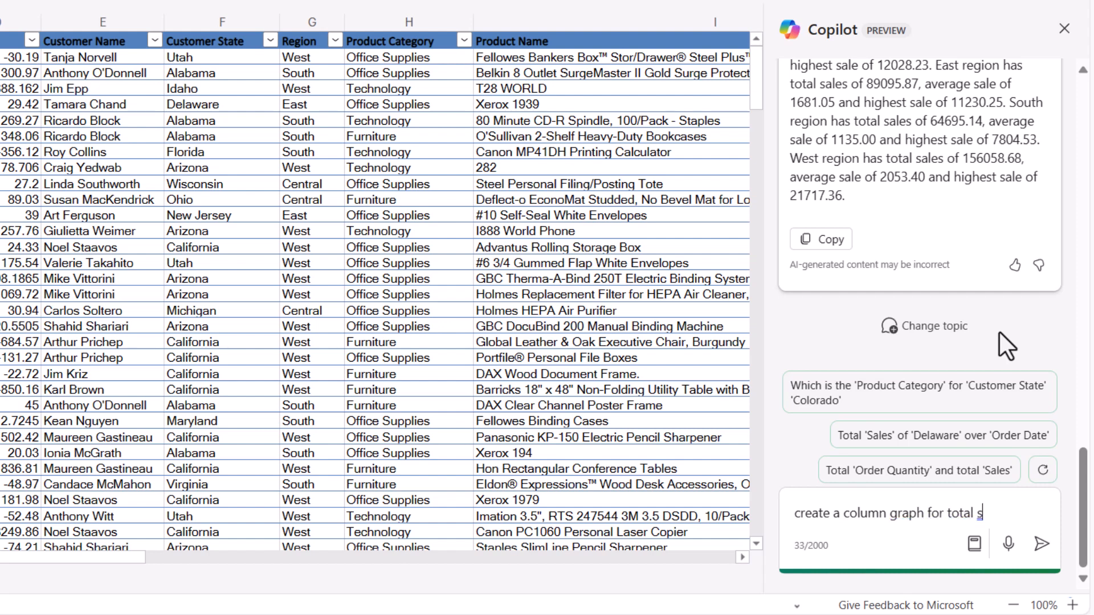
text(ales for each region)
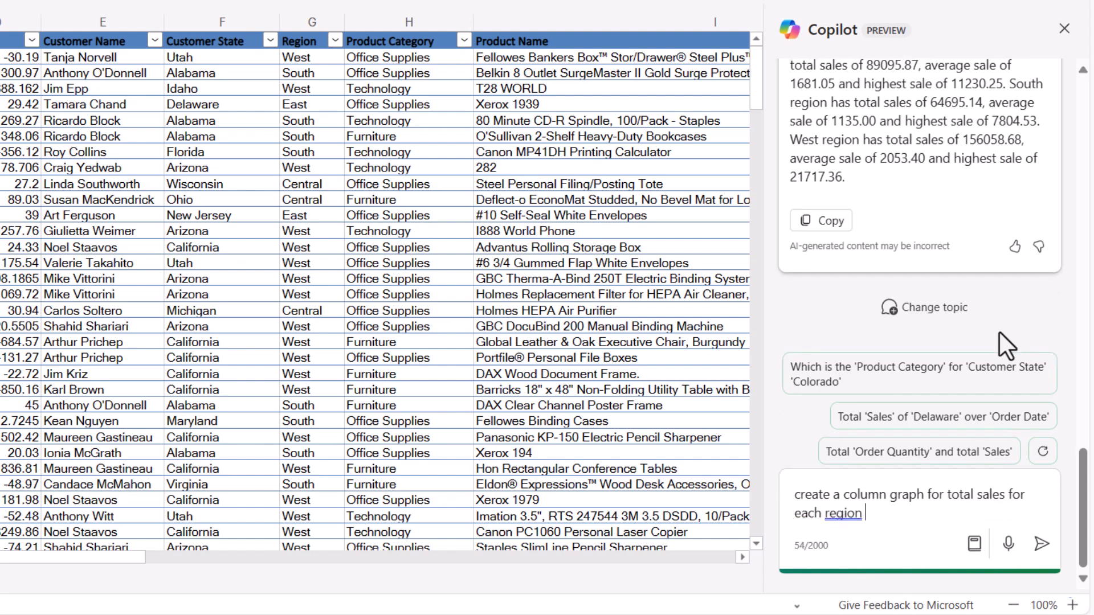
text( for Product Category)
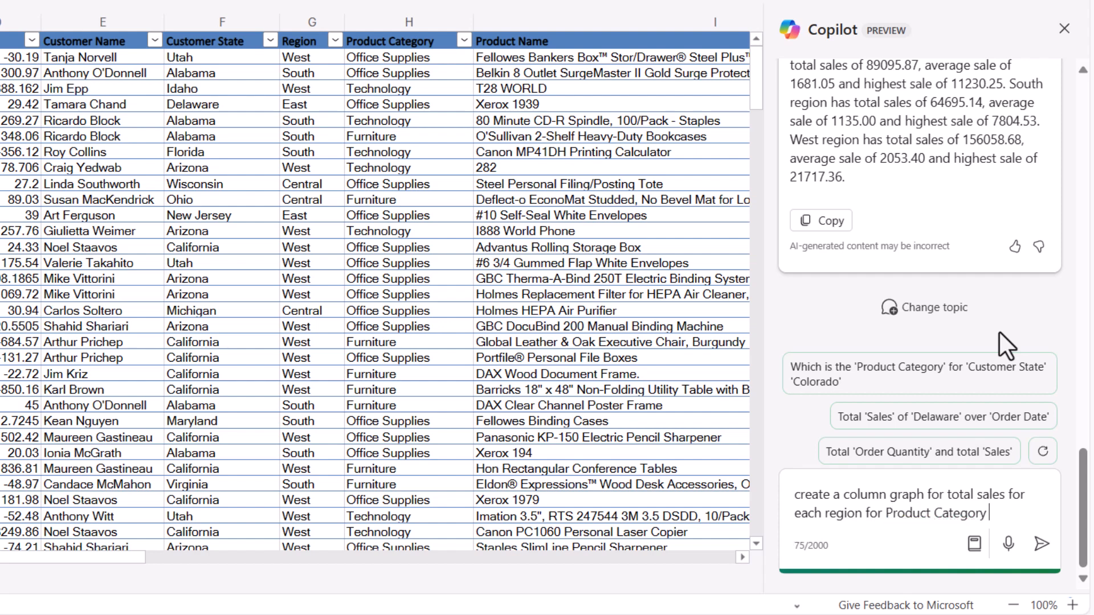
text( Technology)
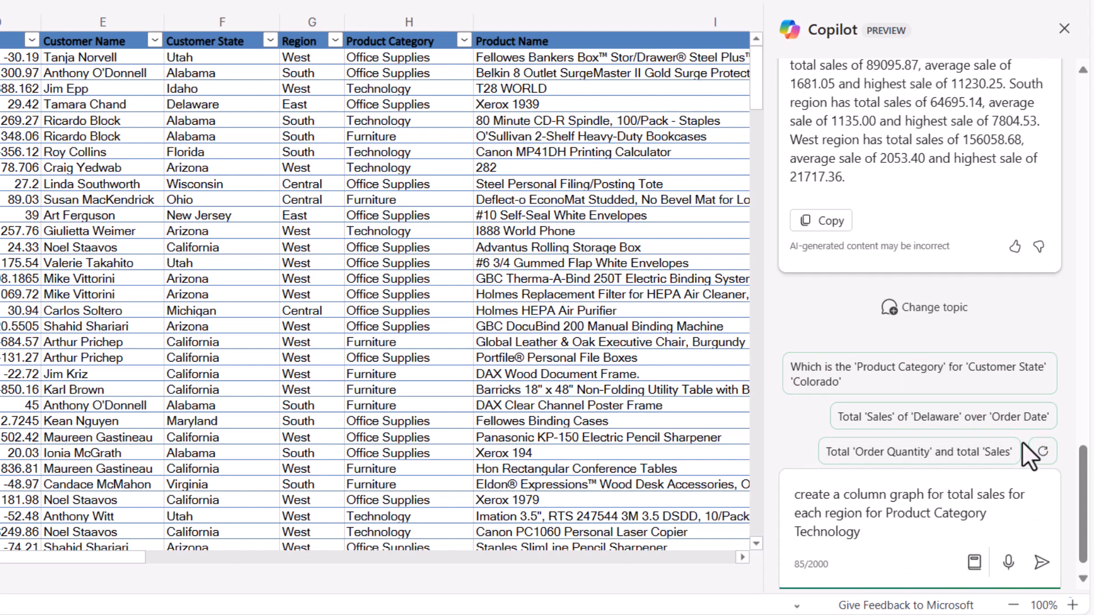
click(1043, 563)
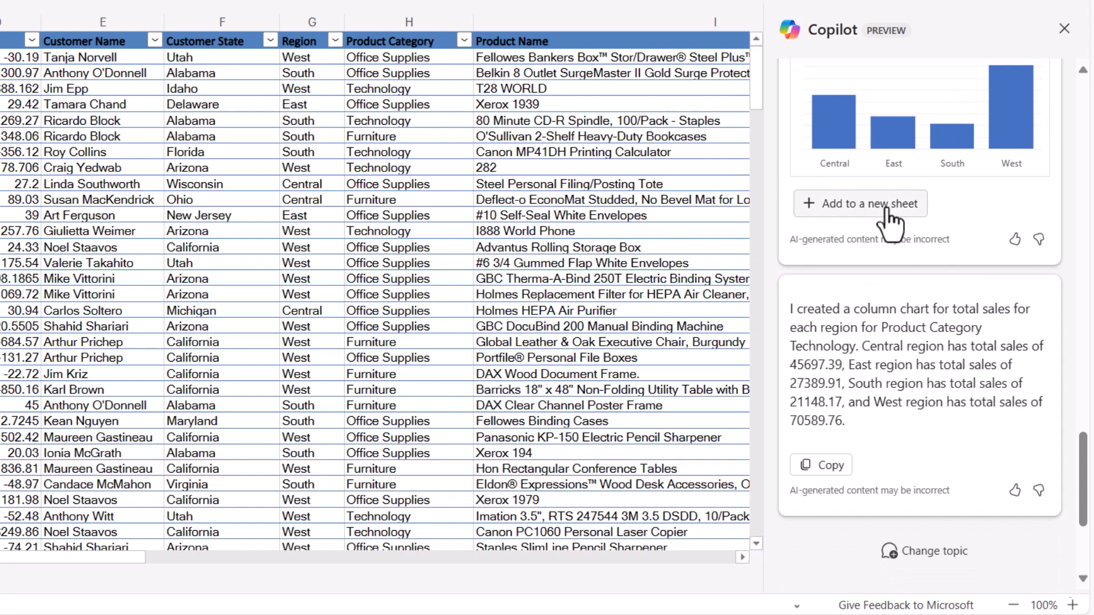
Review the Technology sales by region chart and its written summary, plus the Order Date and Sales columns of the data.
scroll(889, 211, up, 3)
scroll(889, 211, down, 1)
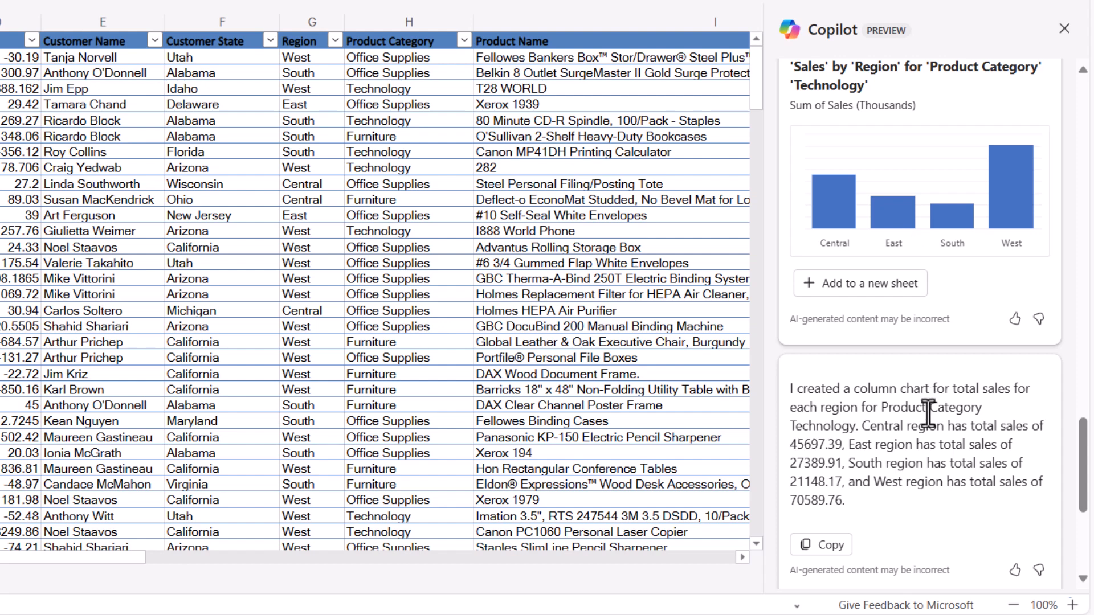
scroll(888, 408, down, 4)
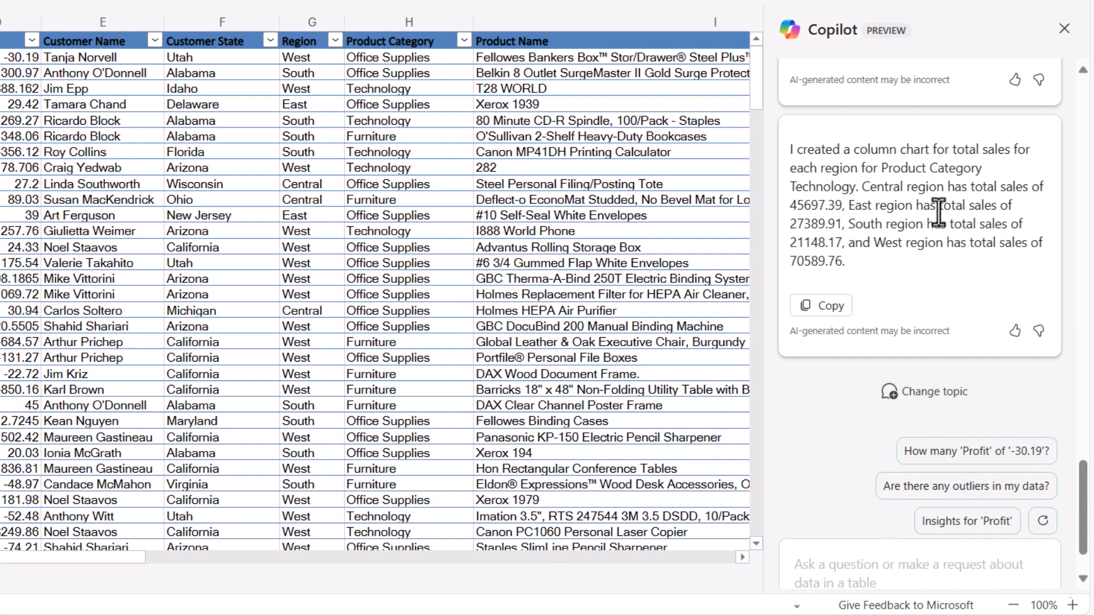
scroll(938, 211, up, 5)
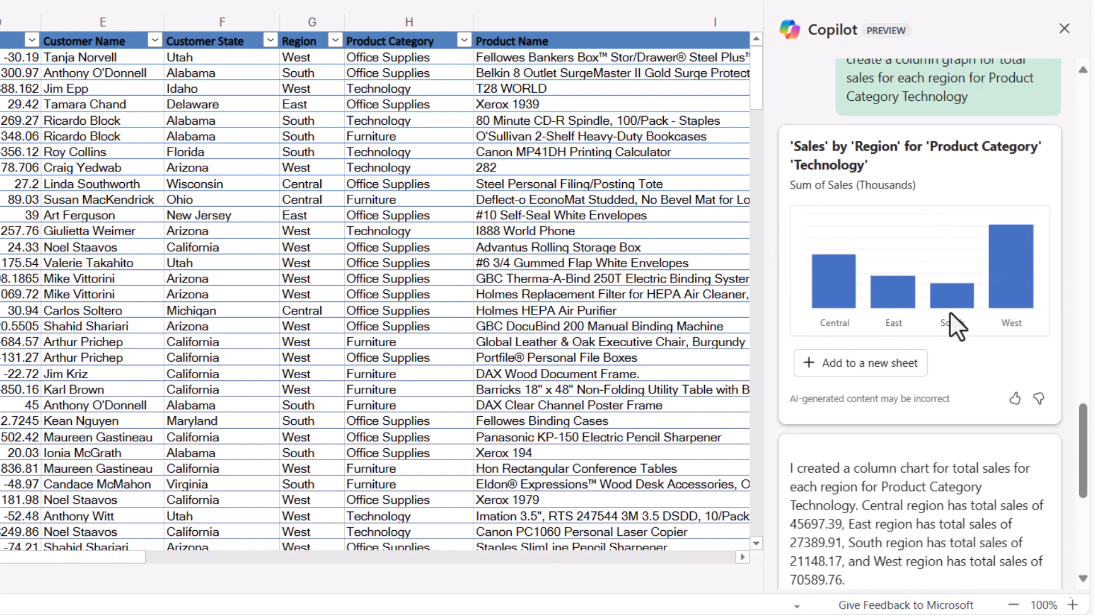
scroll(949, 312, down, 6)
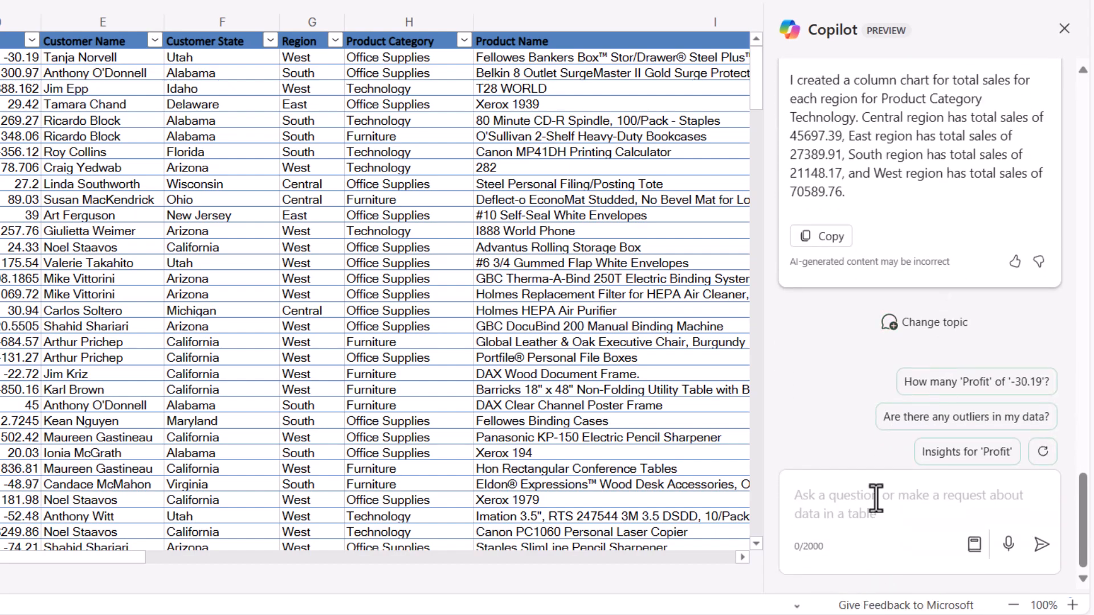
click(853, 497)
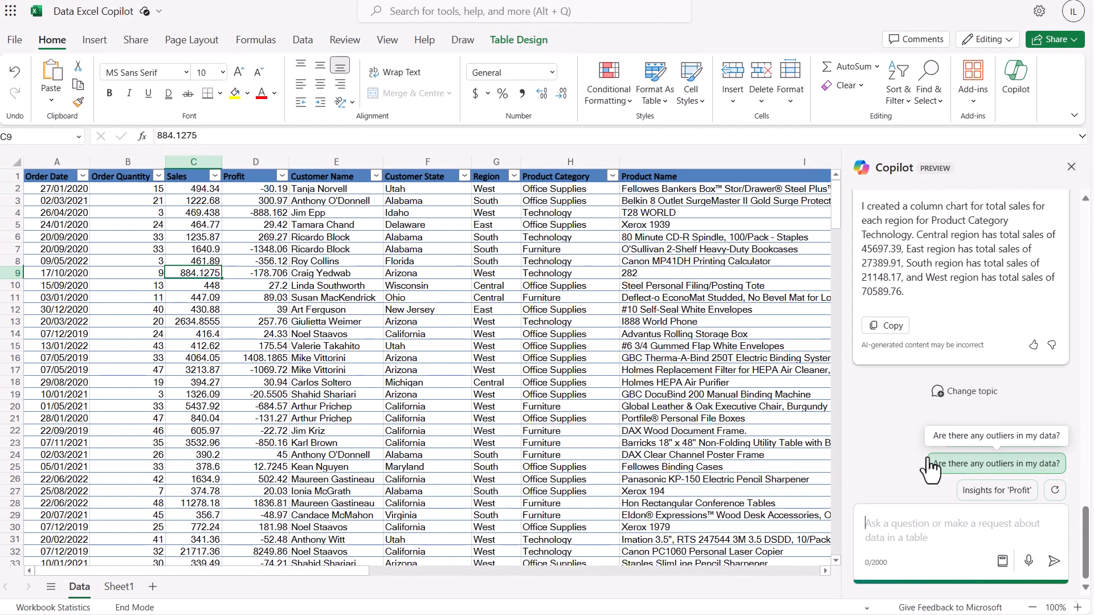
click(82, 284)
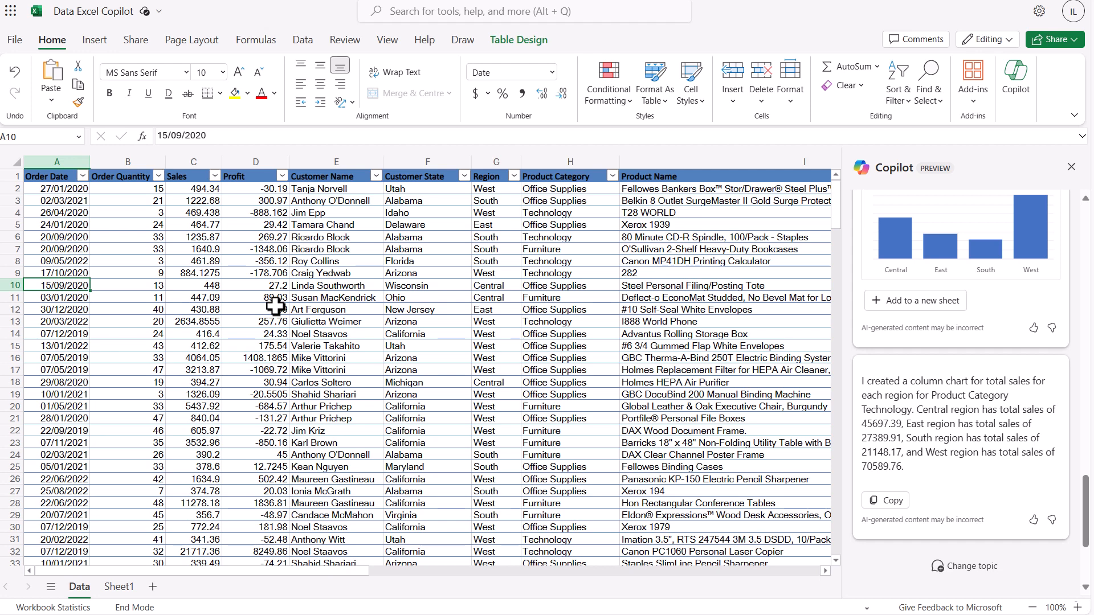
click(205, 297)
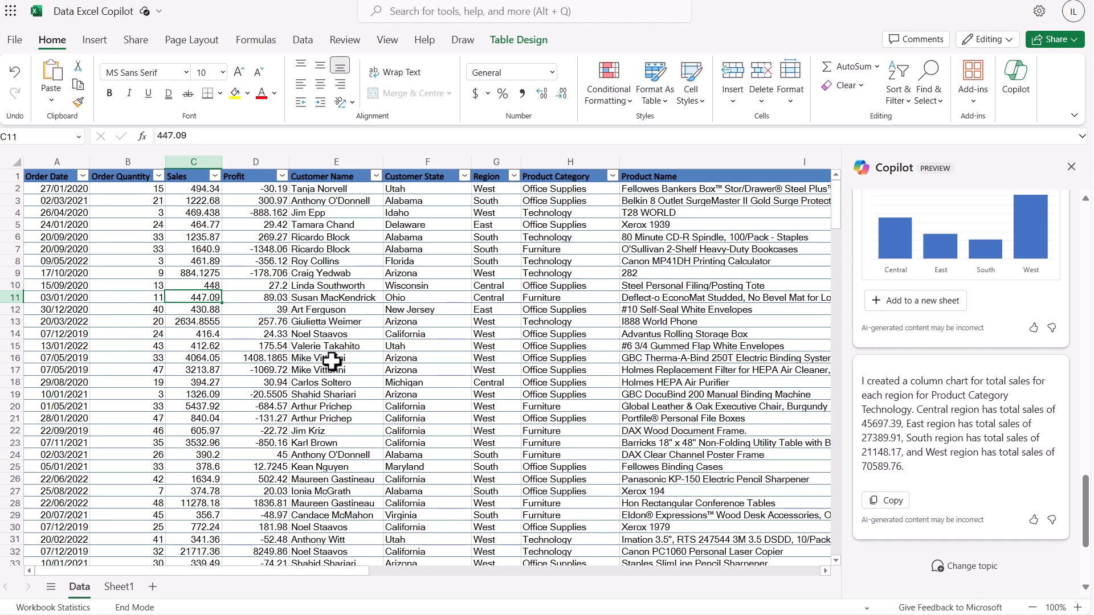
scroll(867, 410, down, 3)
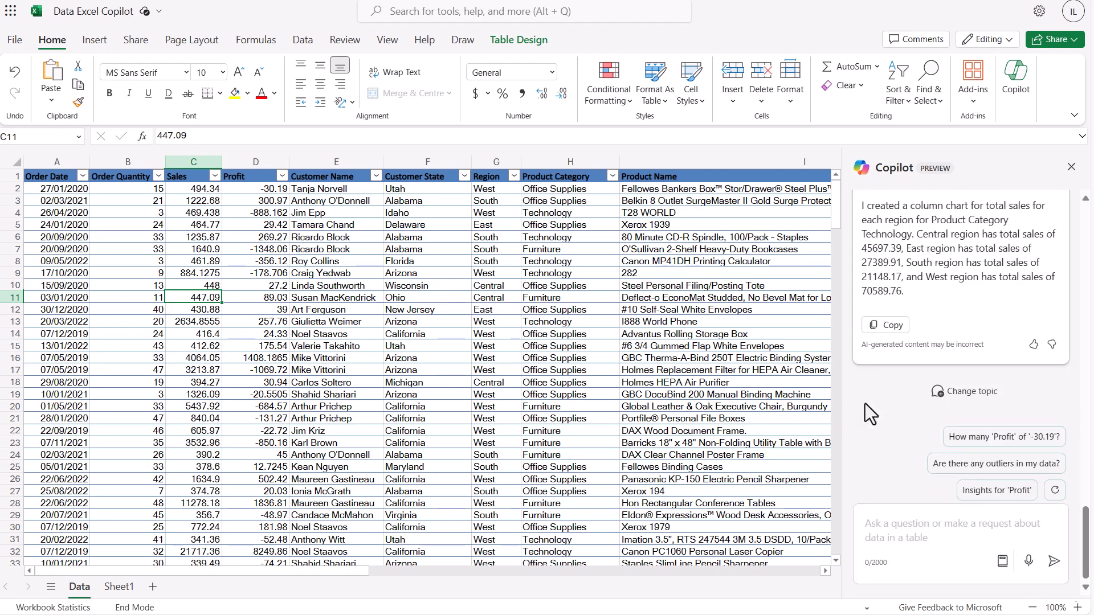
Ask Copilot to "Create a line graph displaying the sales by year and month using the Order Date".
click(964, 531)
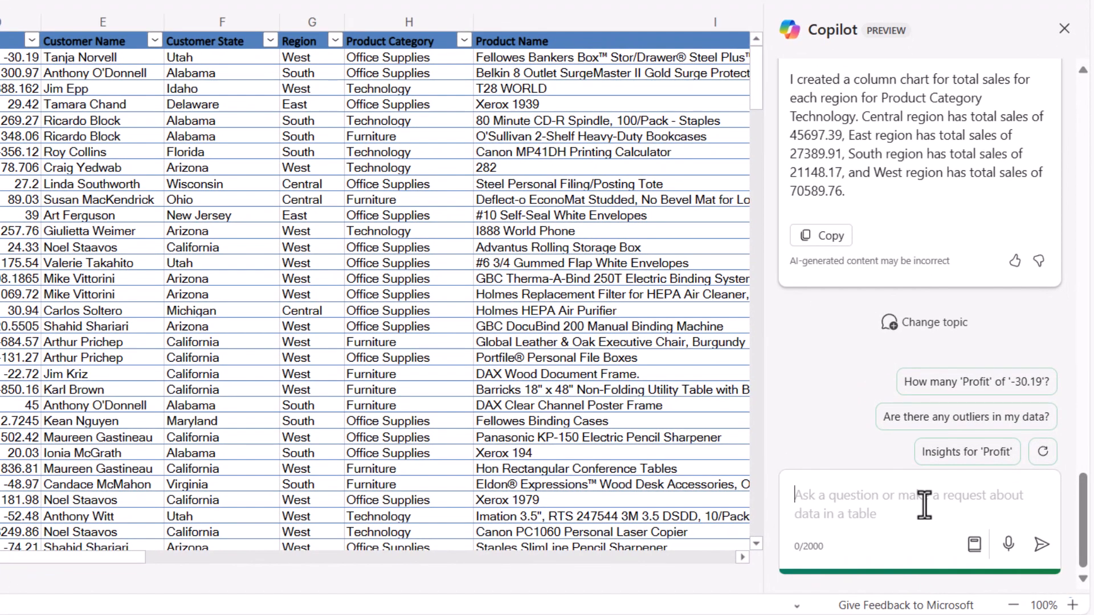
text(Create a )
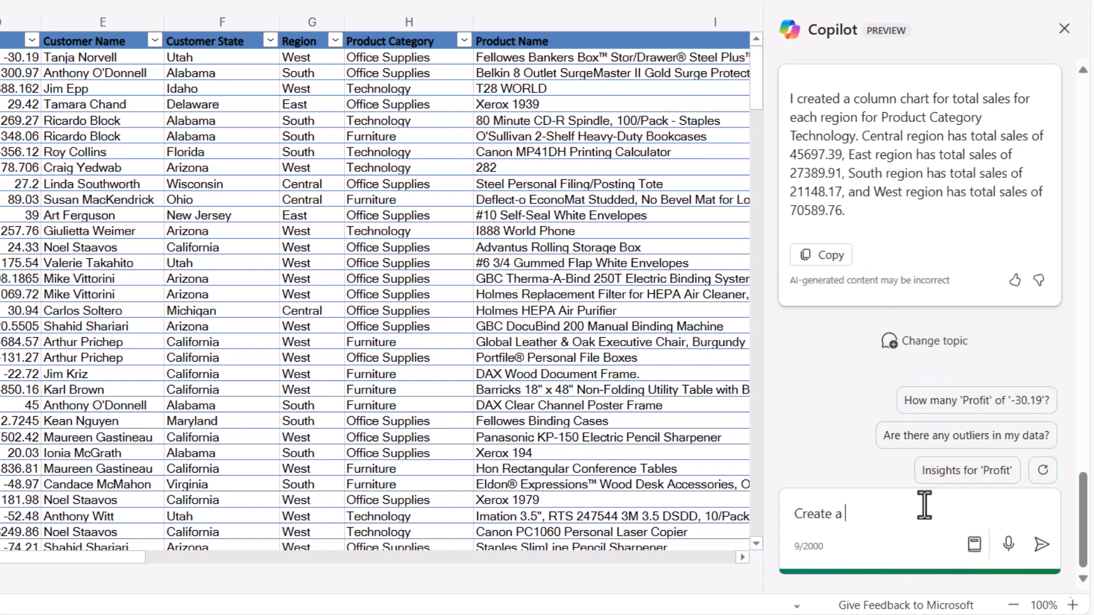
text(line graph )
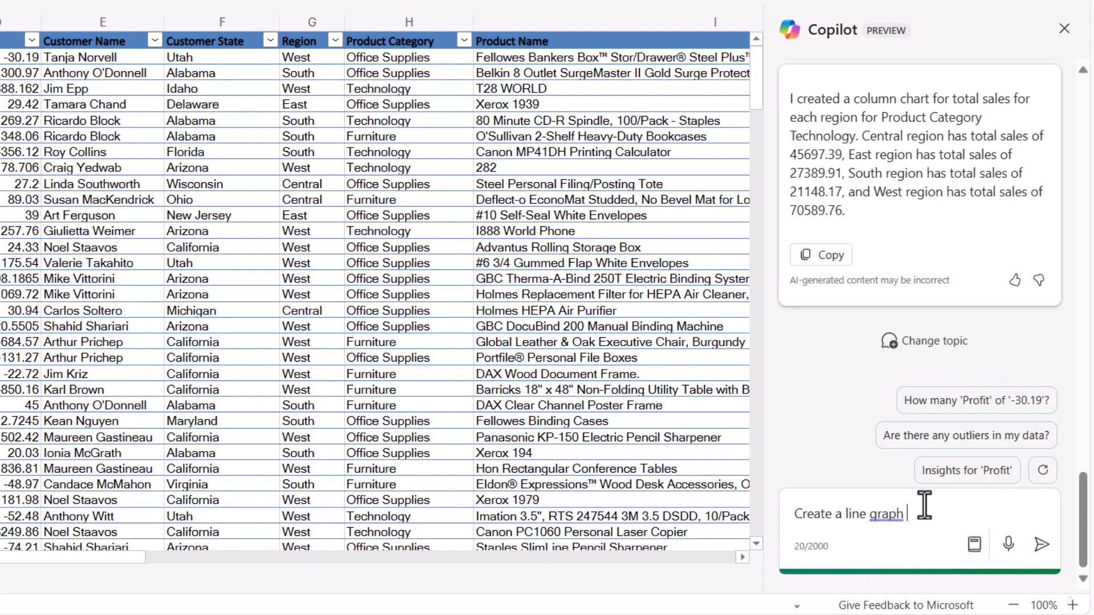
text(display)
text(trhe)
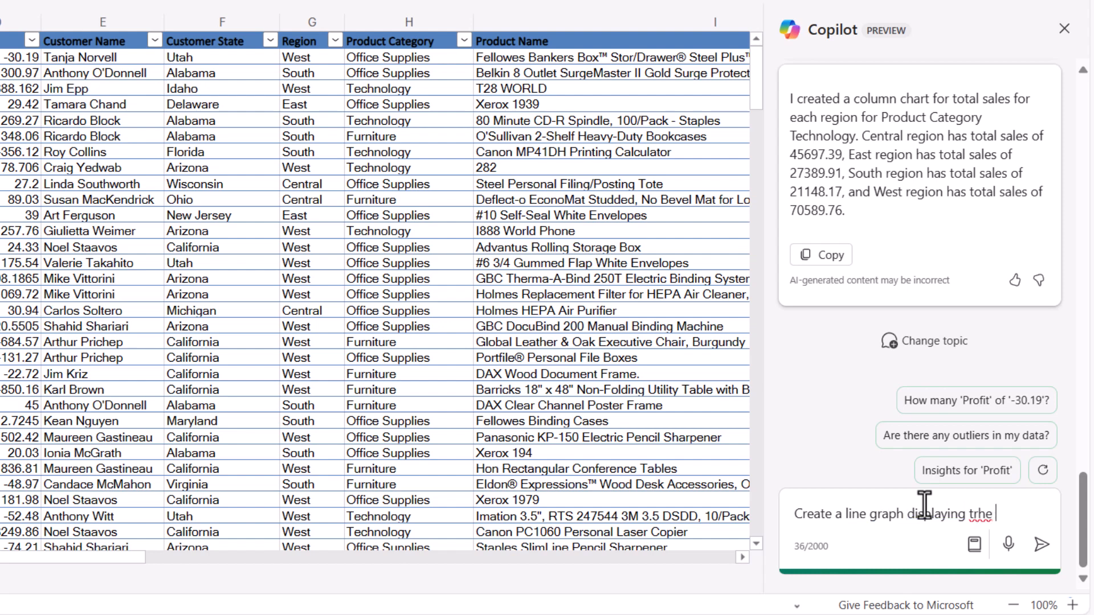
key(BackSpace)
key(BackSpace)
key(BackSpace)
text(he sales by year and m)
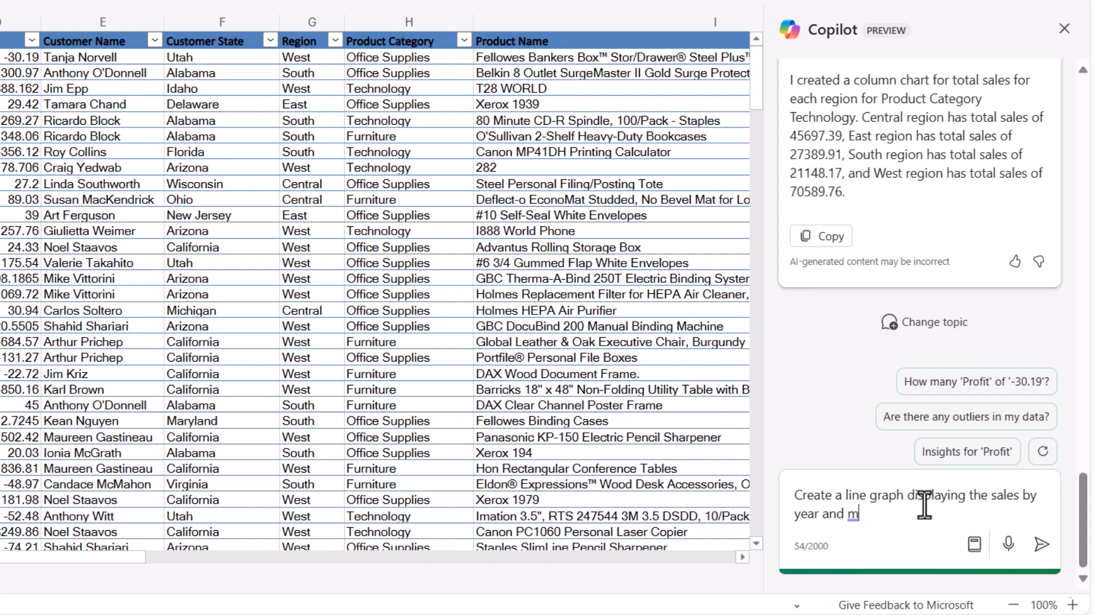
text(onth using the Oe)
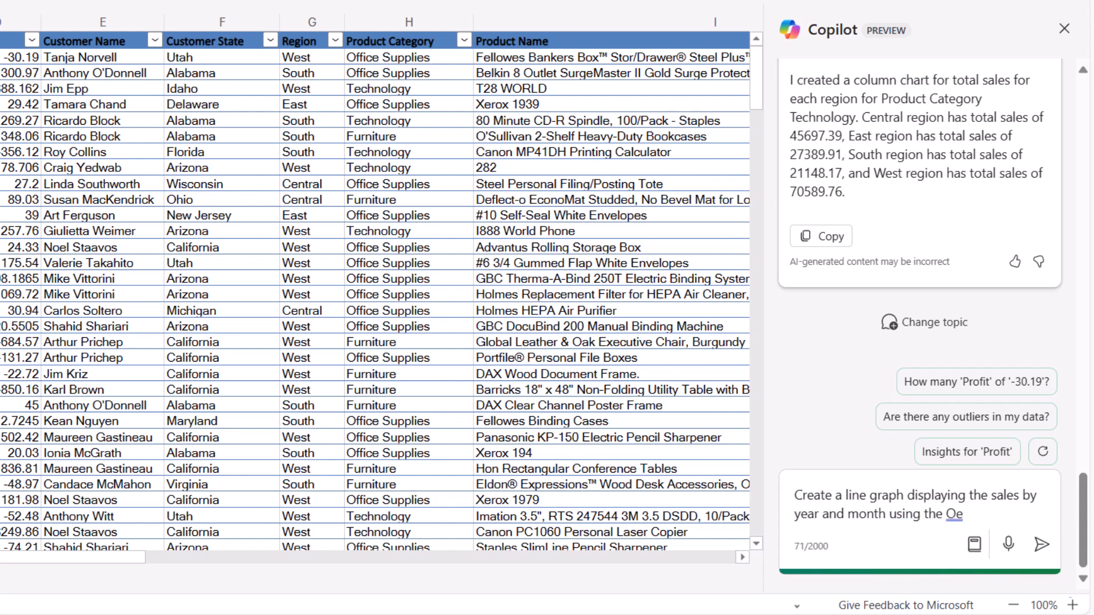
key(BackSpace)
text(rder Date)
click(1040, 546)
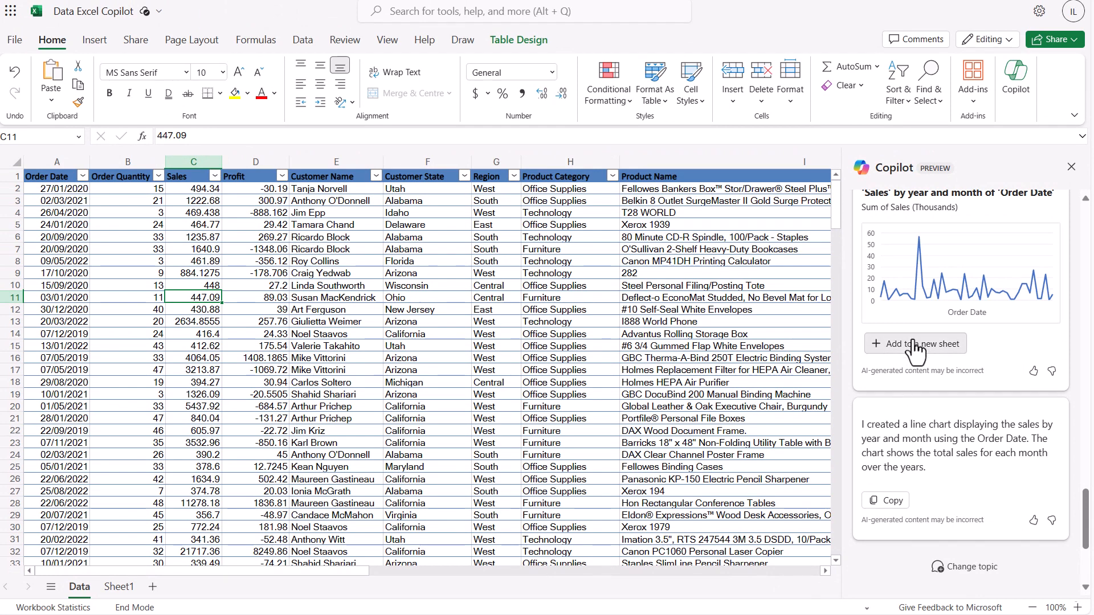
Add the line chart of Sales by year and month of Order Date to a new sheet and select a June 2019 sales value.
click(914, 344)
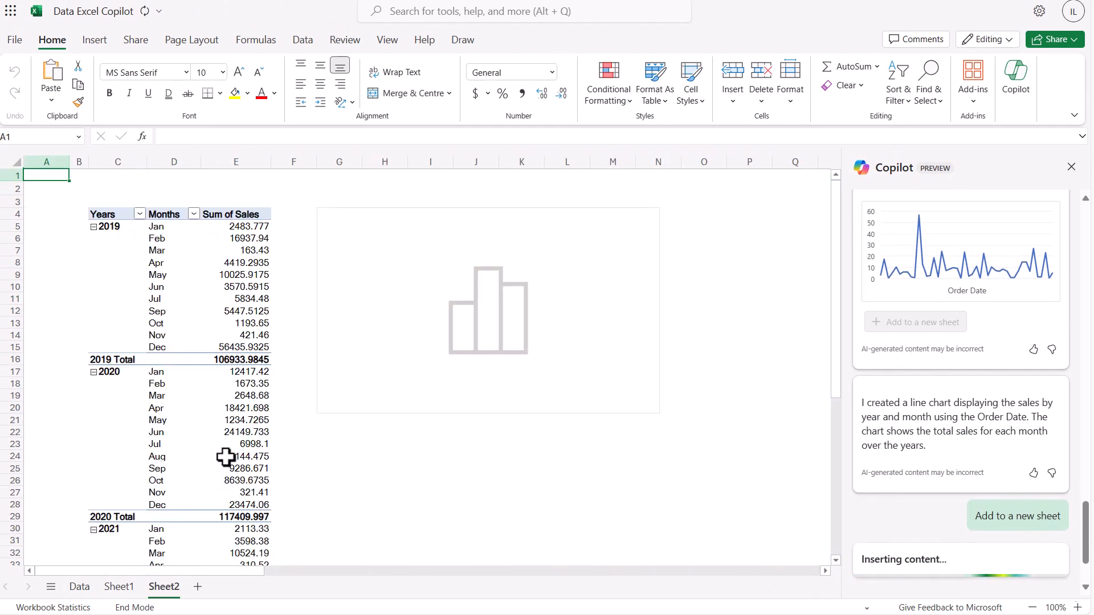
click(255, 289)
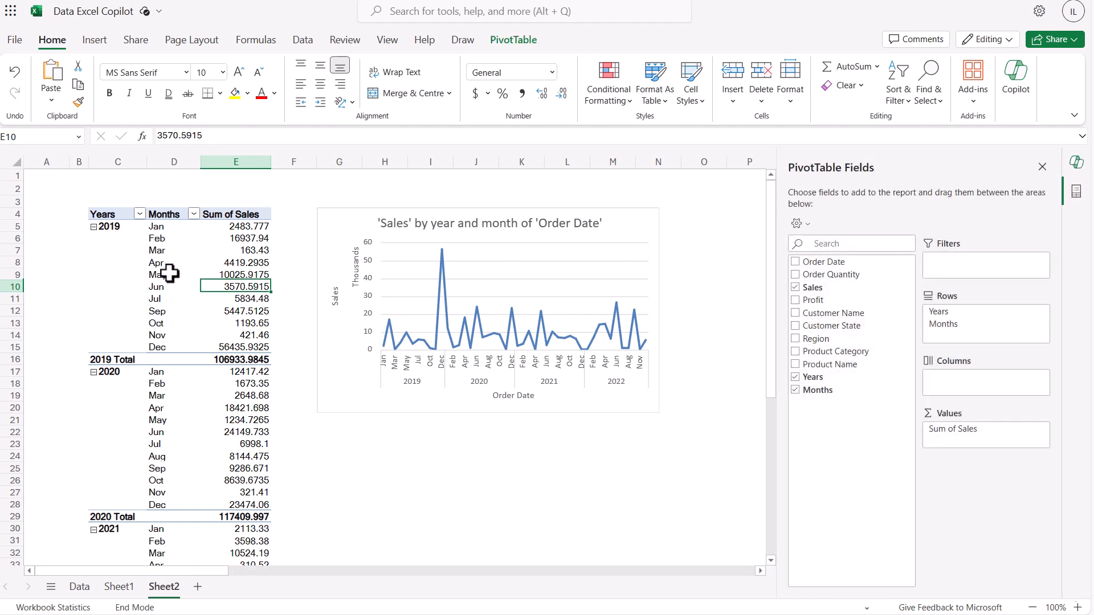
Examine the PivotTable's Years, Months and Sum of Sales columns, and the line chart with its available formatting options.
click(116, 228)
click(174, 229)
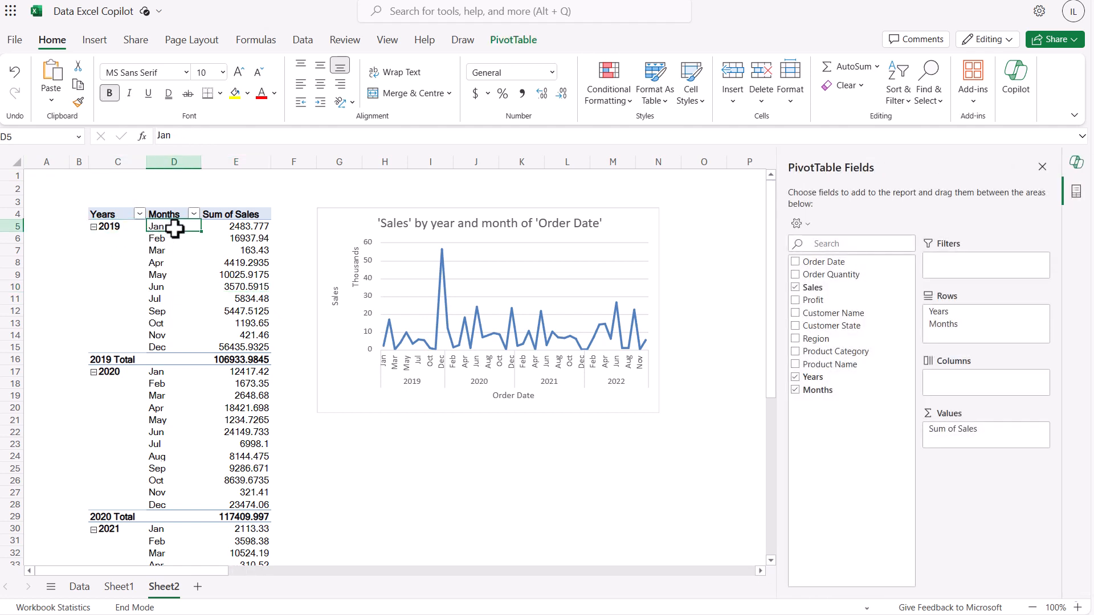
click(246, 231)
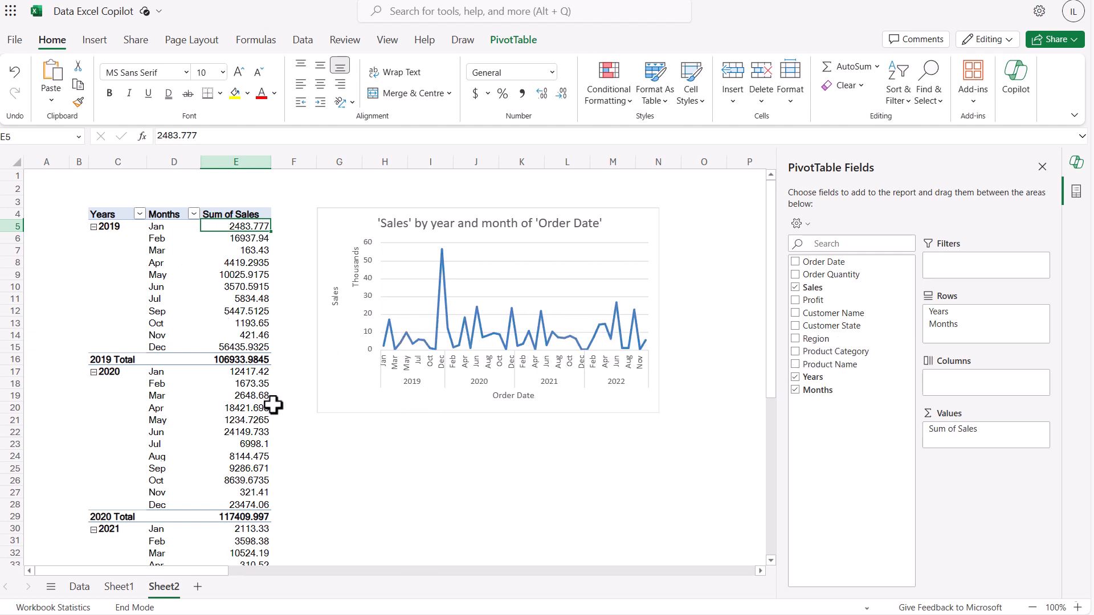
scroll(263, 403, down, 15)
scroll(256, 402, up, 15)
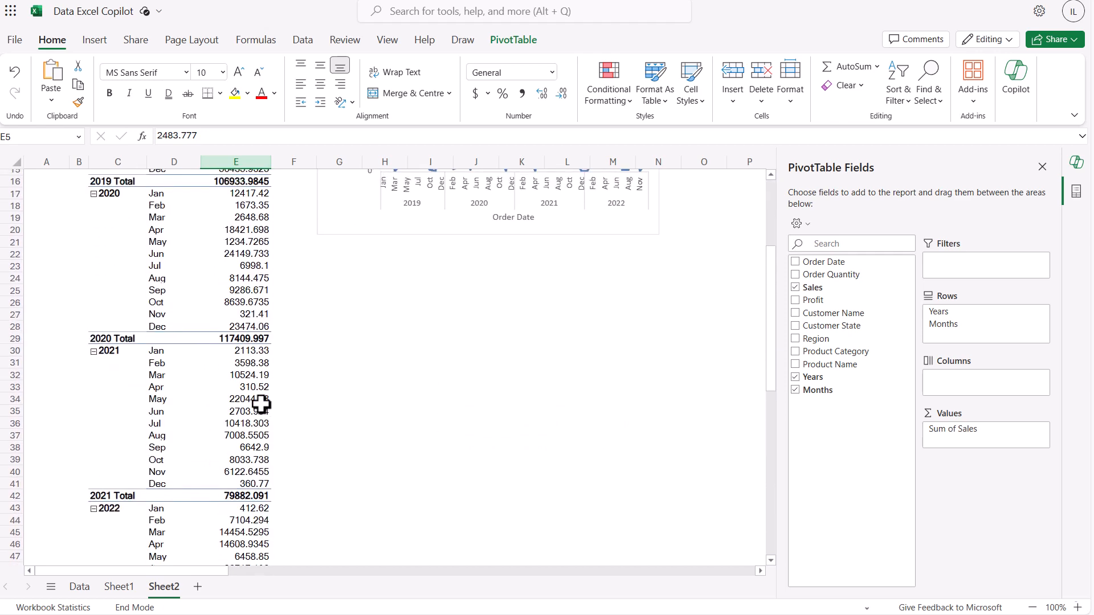
click(252, 397)
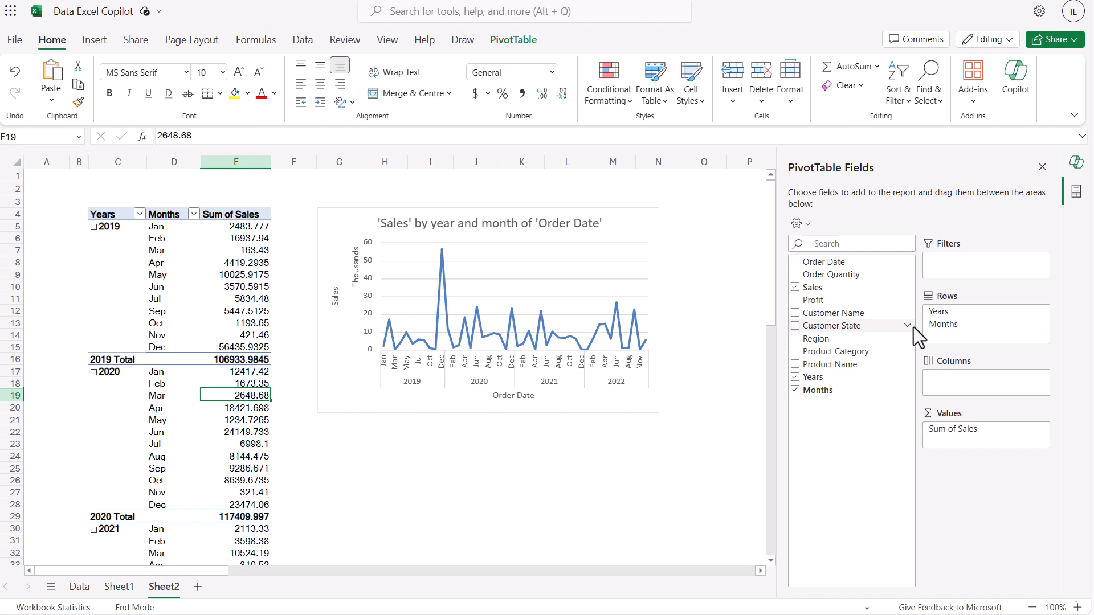
click(349, 225)
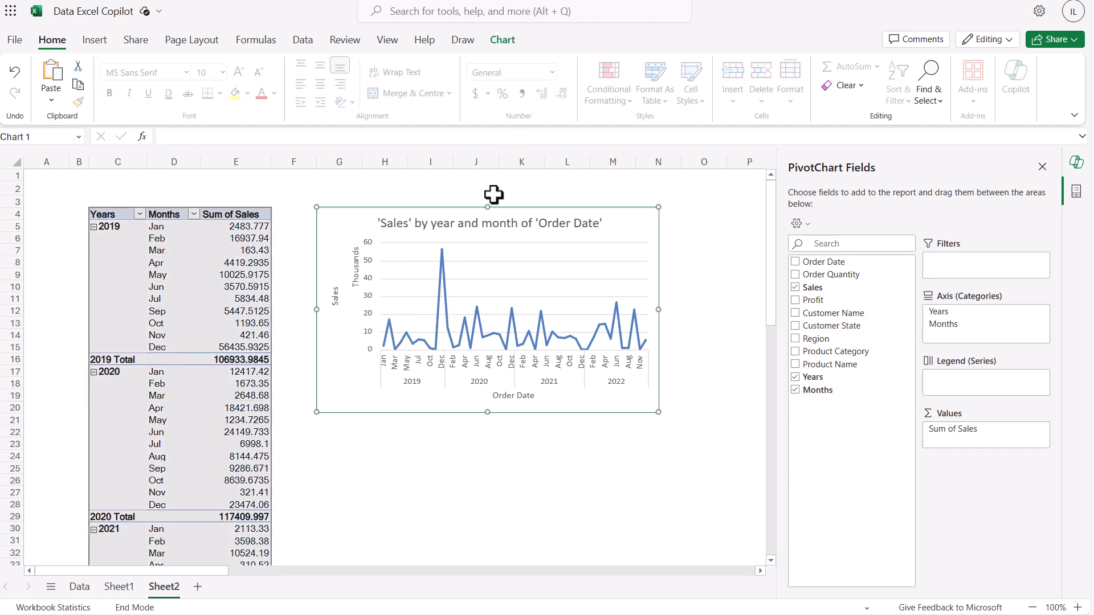
click(512, 45)
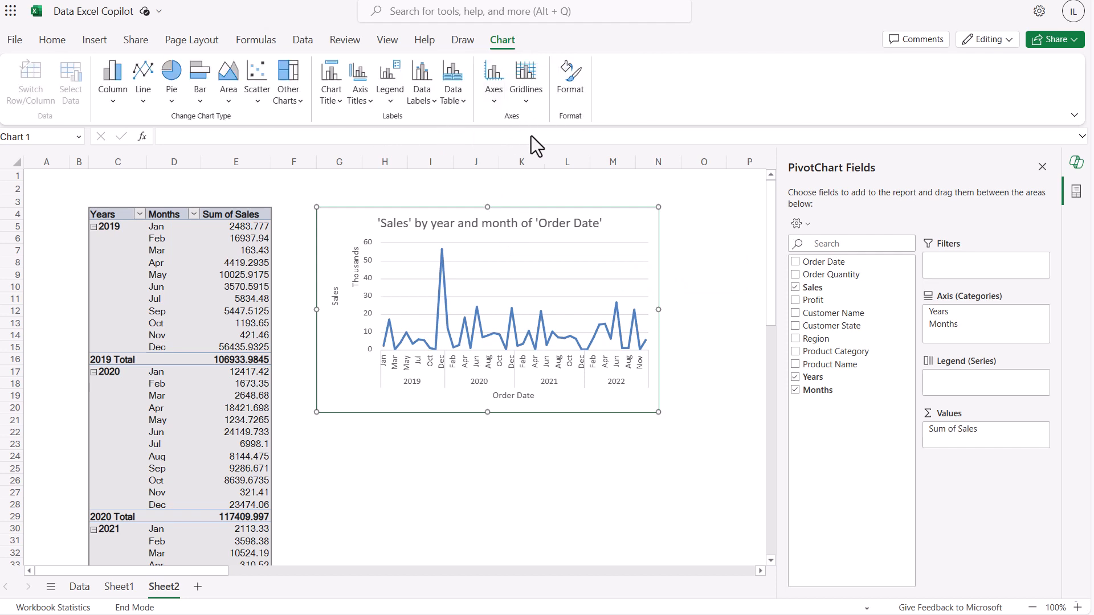
Return to the Data sheet and review the earlier prompts and replies in the Copilot conversation.
click(79, 587)
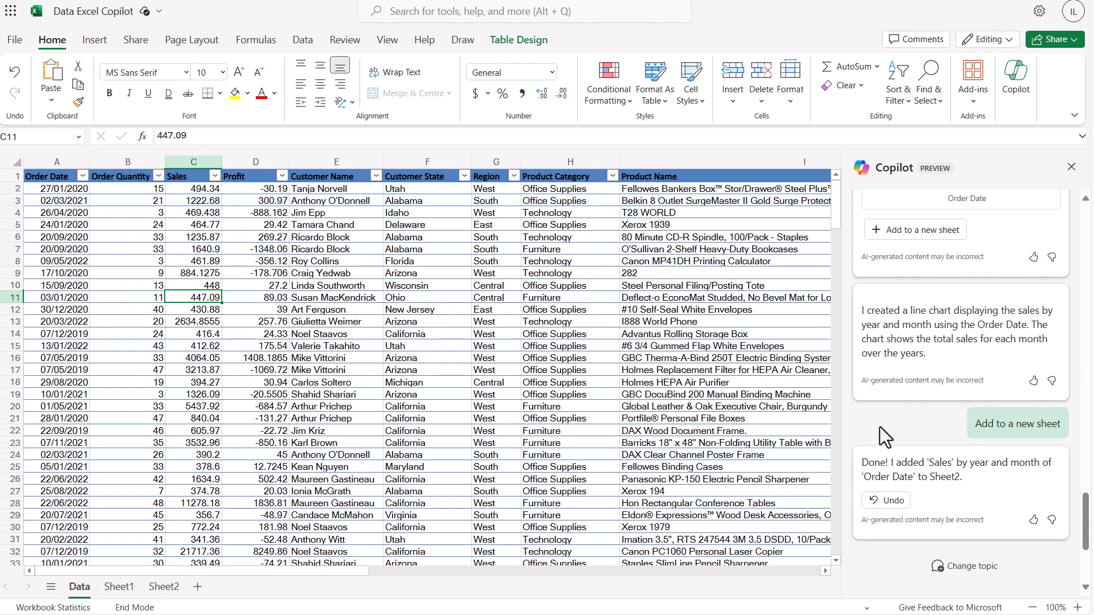
scroll(879, 426, up, 10)
scroll(883, 426, up, 10)
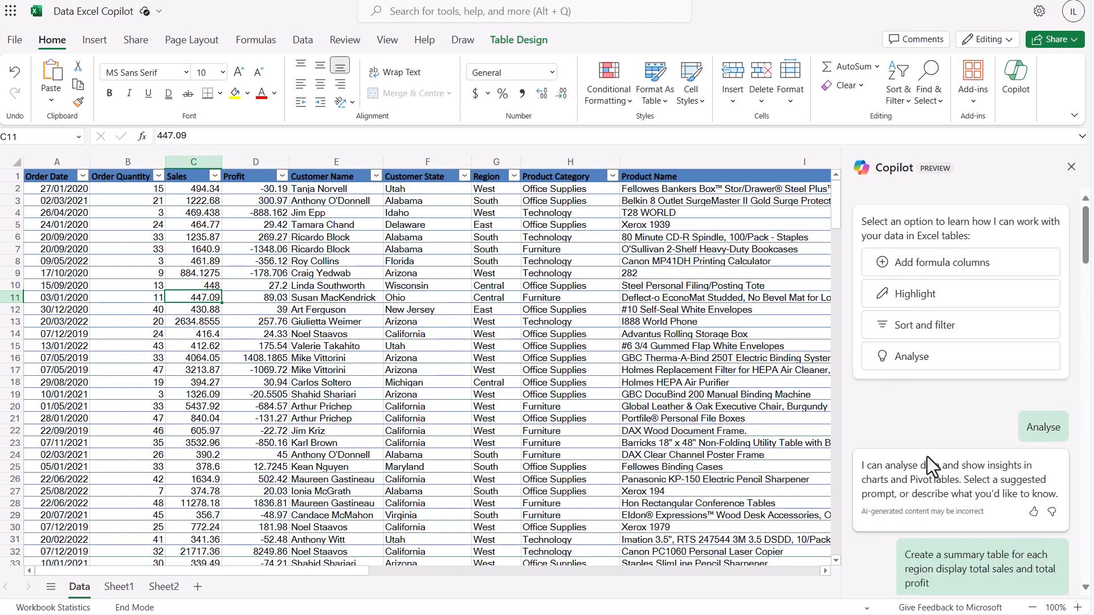
scroll(933, 458, down, 10)
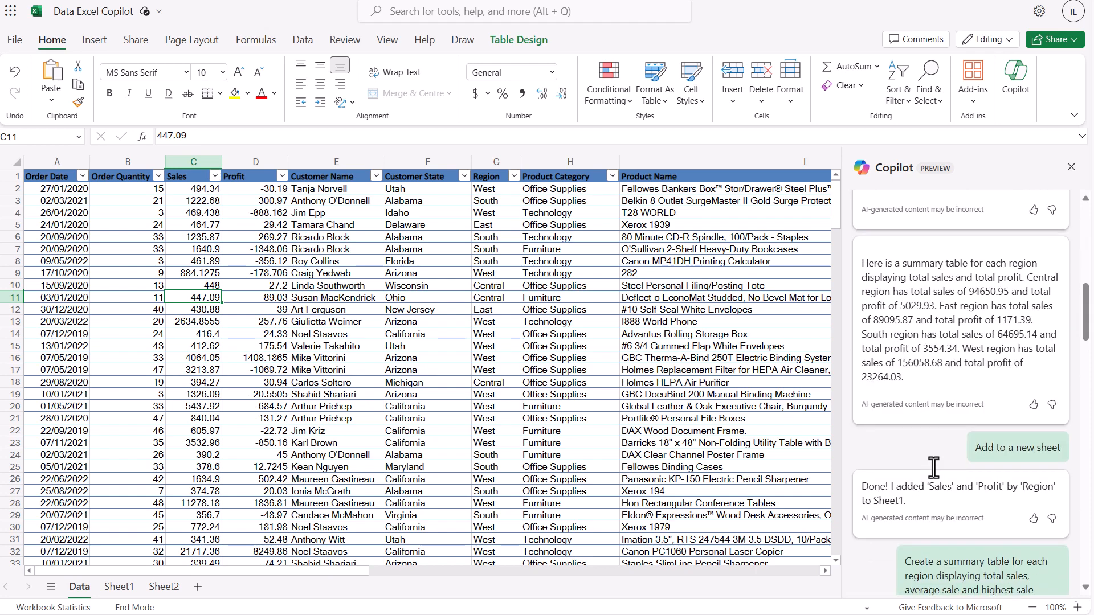
Ask Copilot to "Generate any insights around customer name and sales" and review the chart and written summary in its reply.
scroll(924, 478, down, 15)
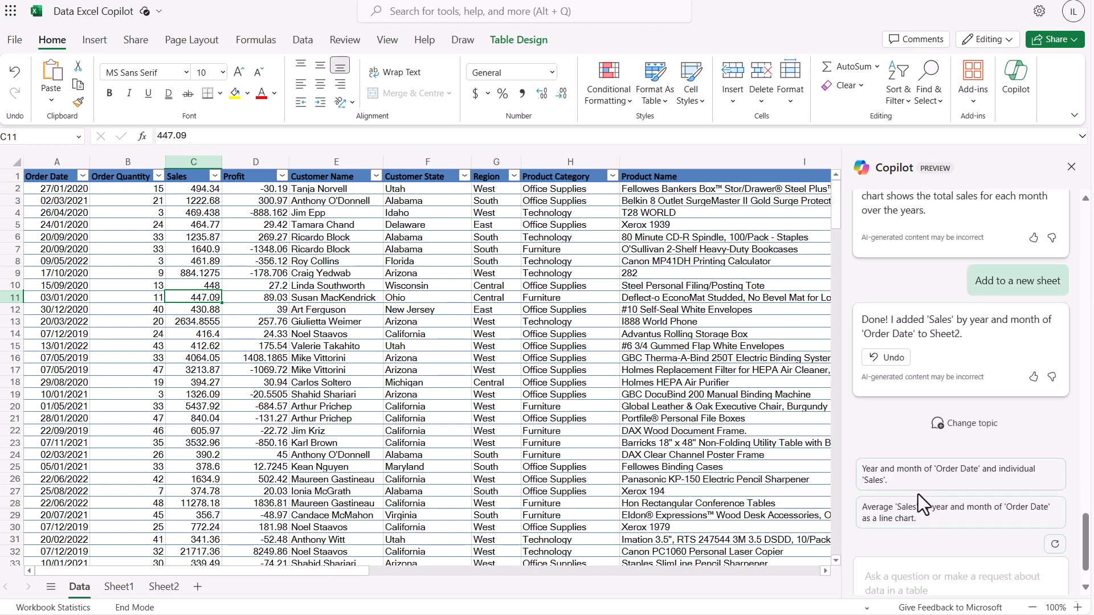
click(910, 526)
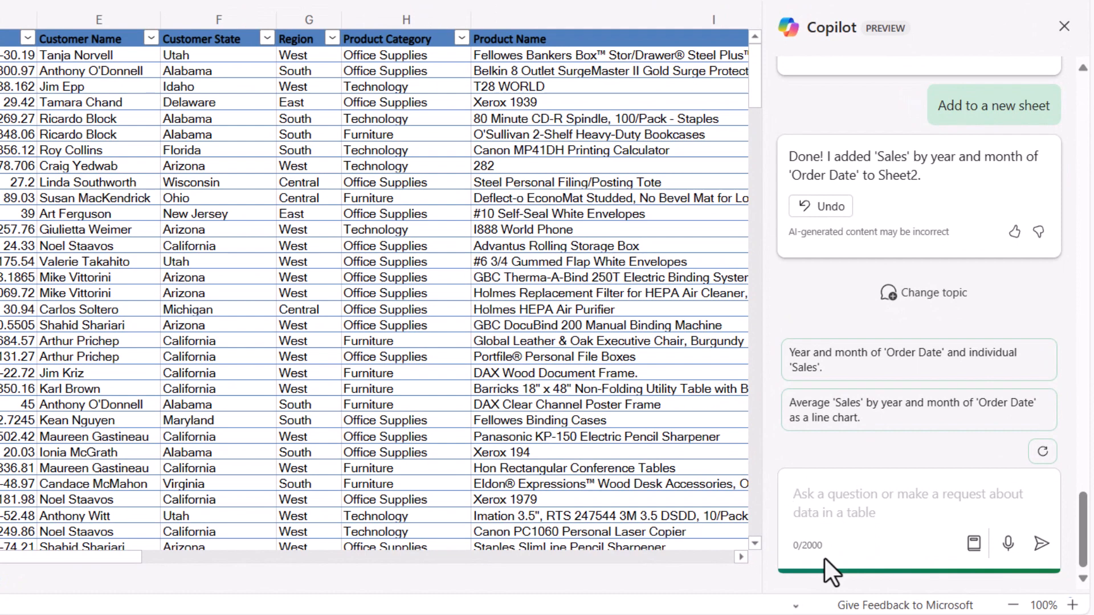
text(Gene)
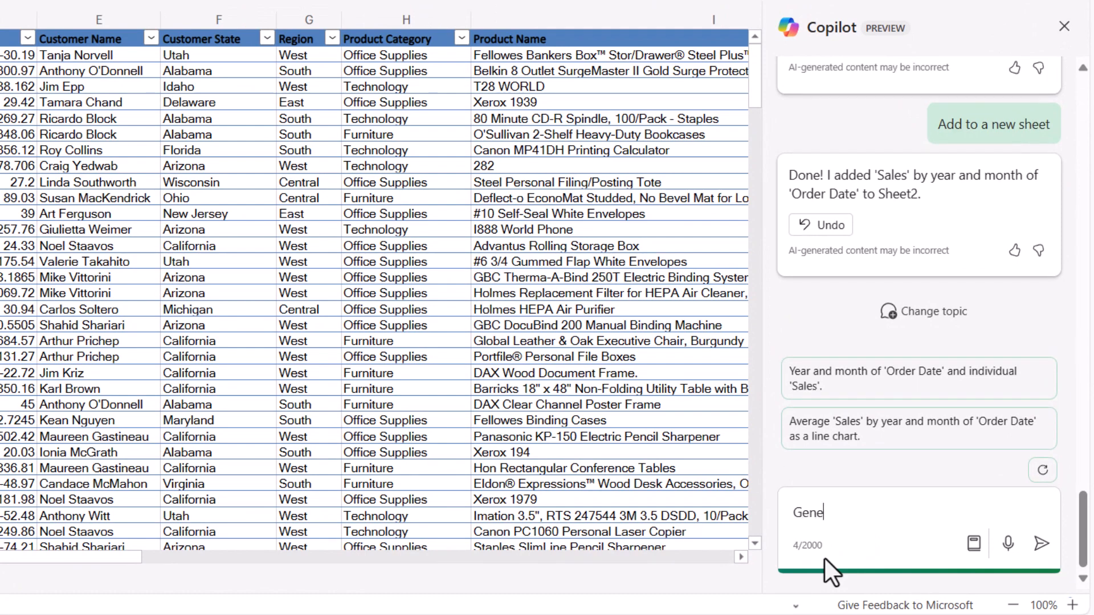
text(rate any insig)
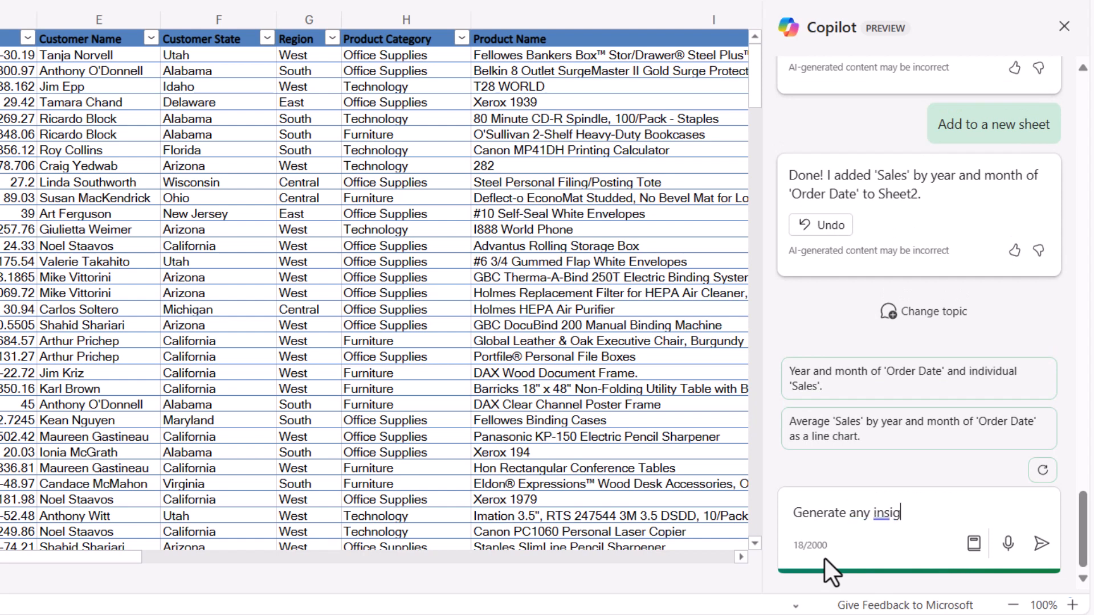
text(hts around )
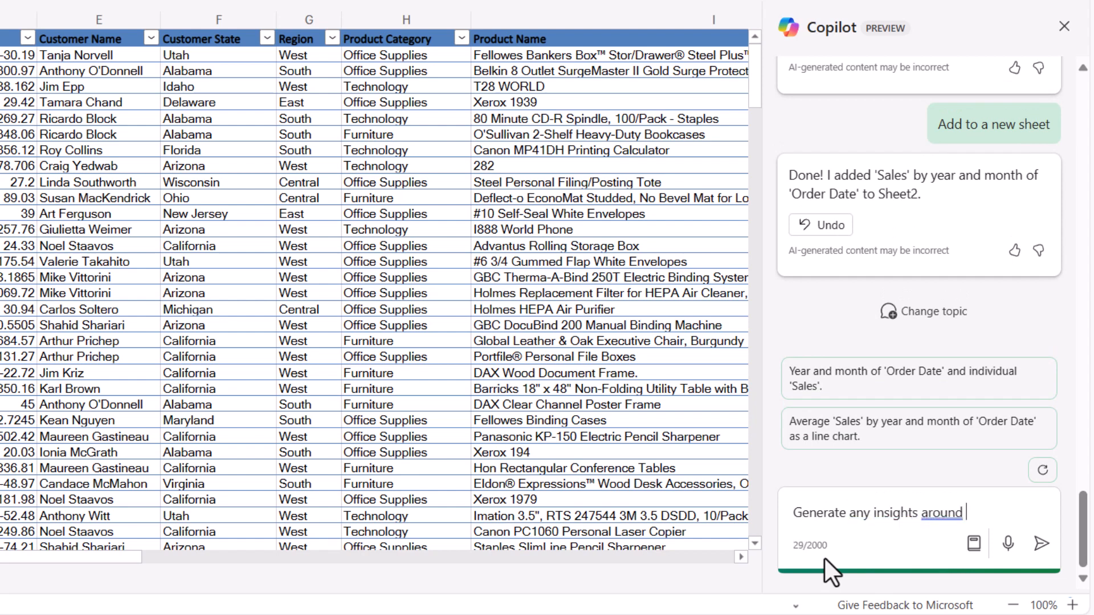
text(customer na)
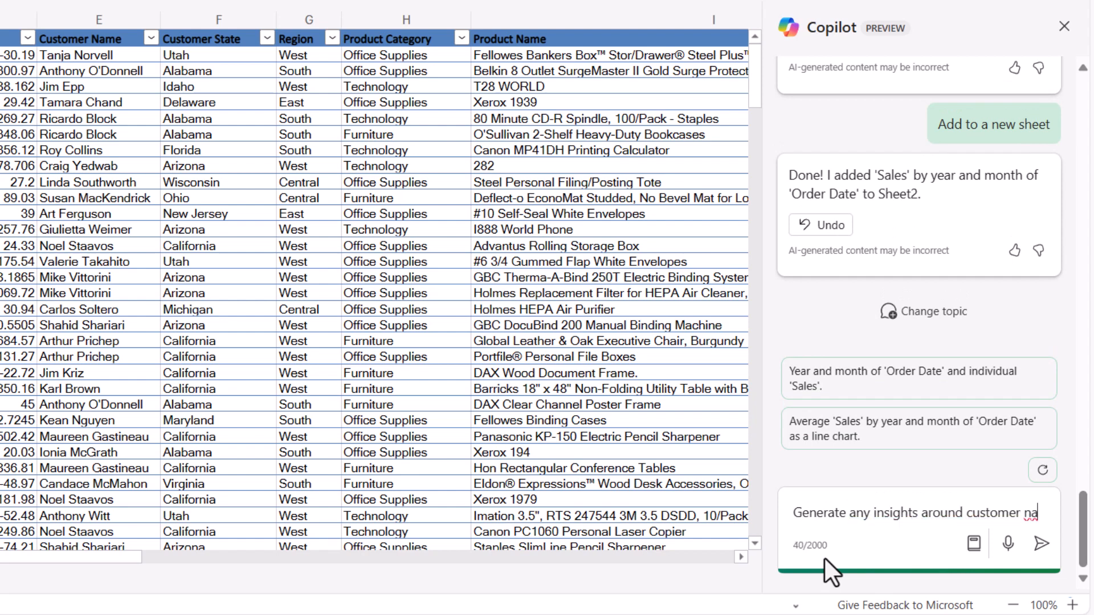
text(me and sales)
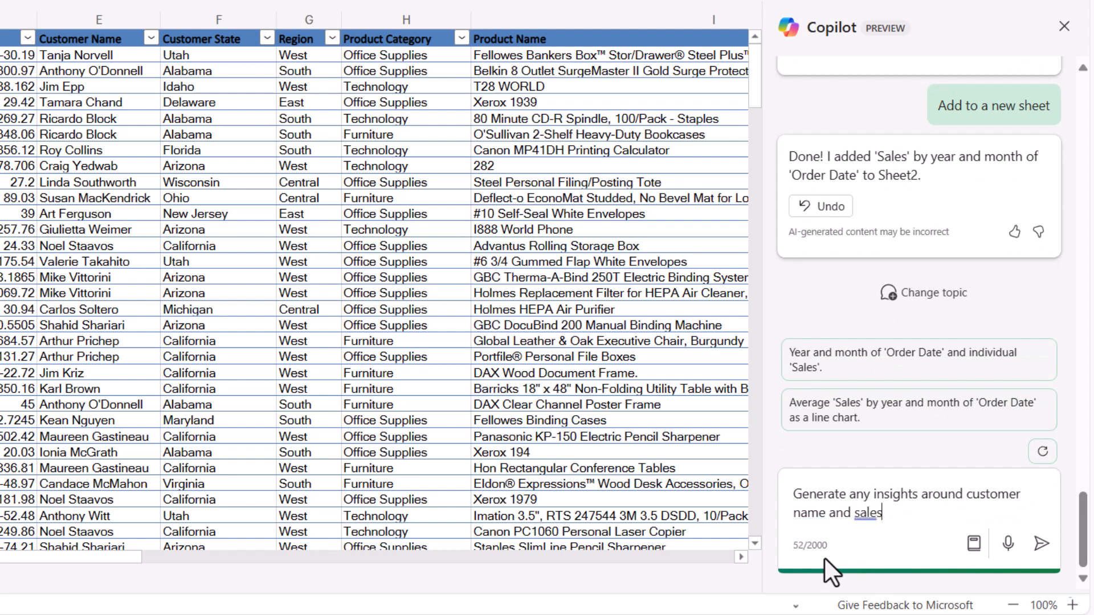
key(Return)
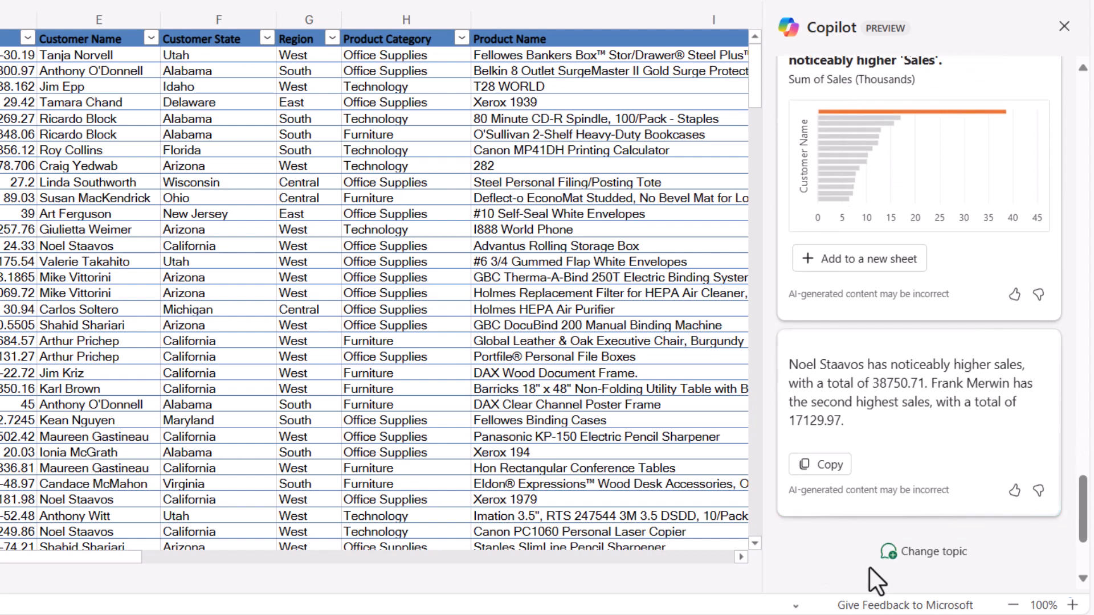
scroll(893, 359, up, 3)
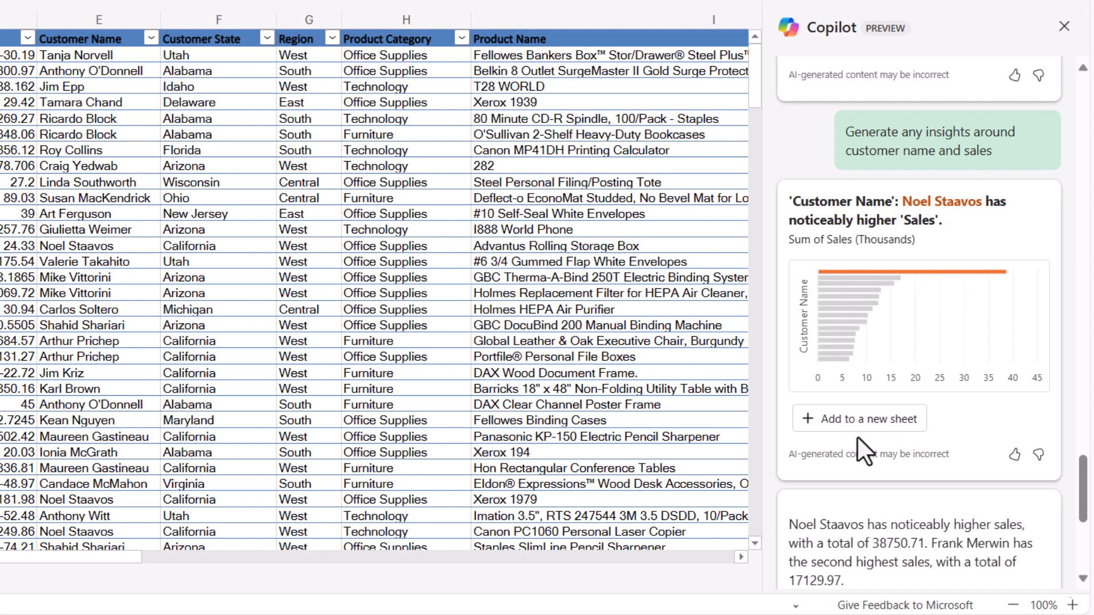
scroll(857, 436, down, 4)
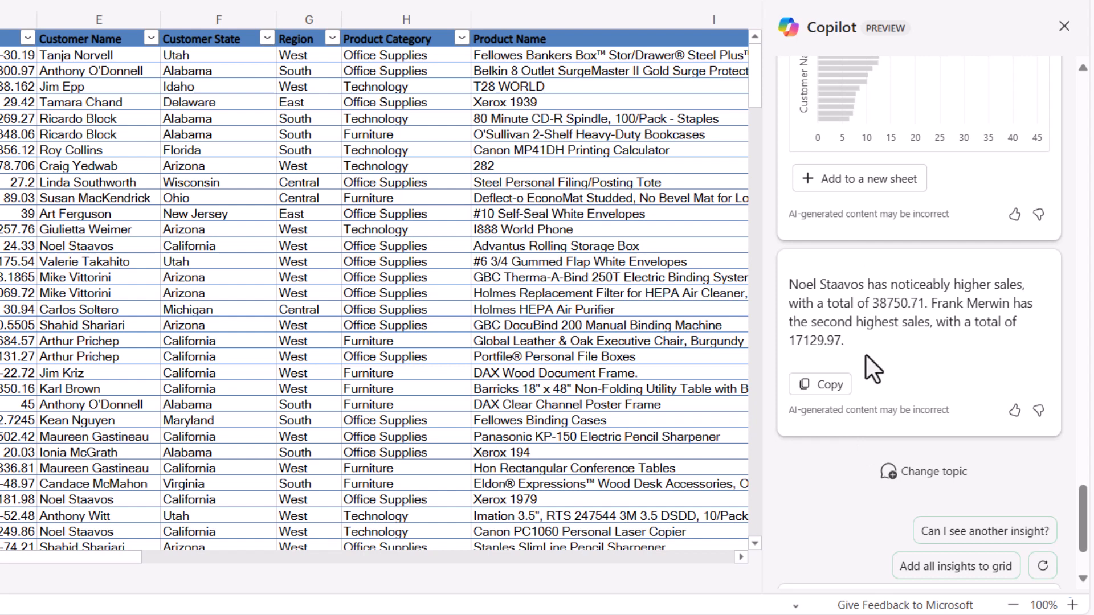